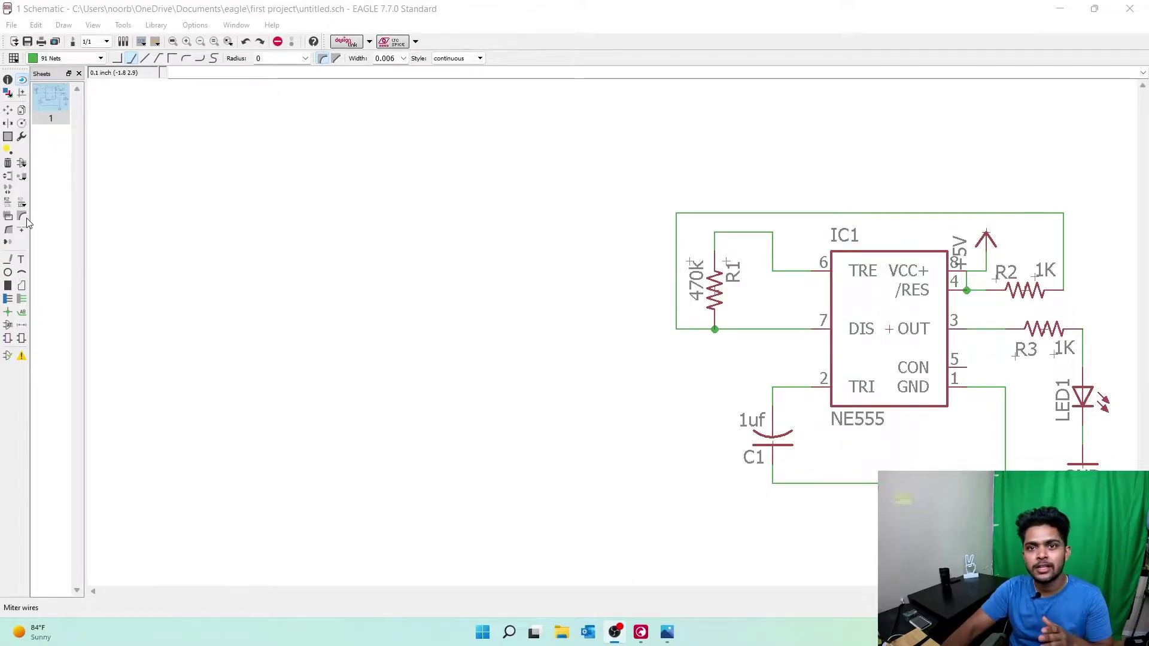
Browse the v-reg library, previewing 78LXX, 78MXXS and 78XX-TO3, and select the 78XXS regulator
click(21, 162)
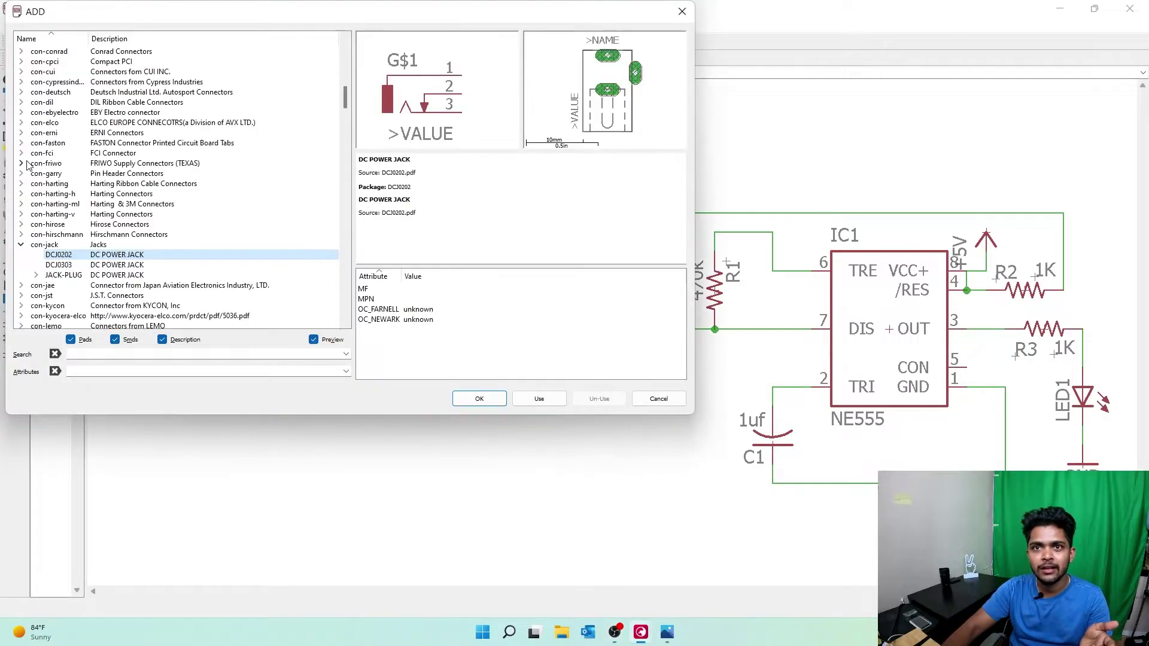
click(21, 244)
scroll(63, 271, down, 12)
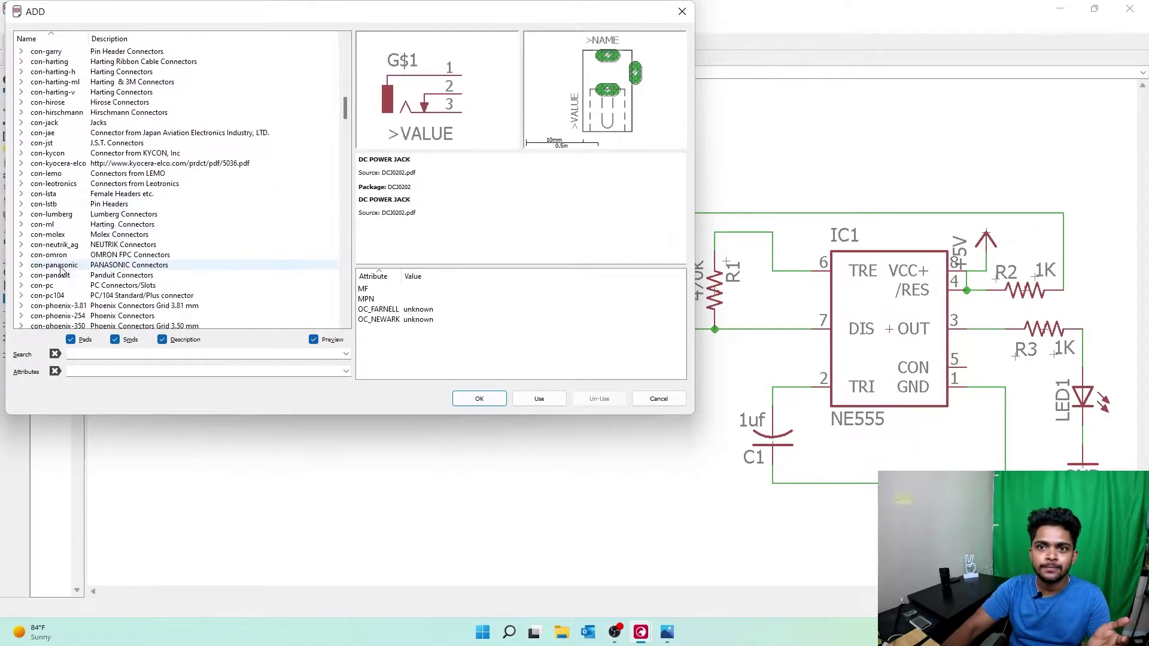
scroll(63, 271, down, 4)
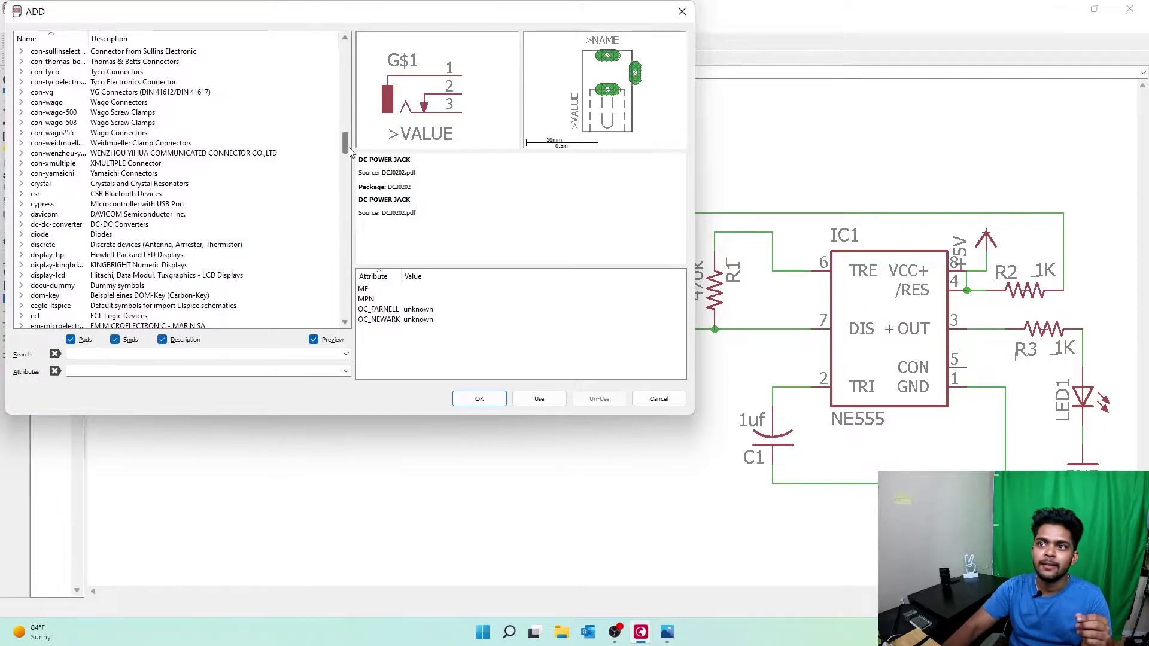
drag(350, 151, 369, 316)
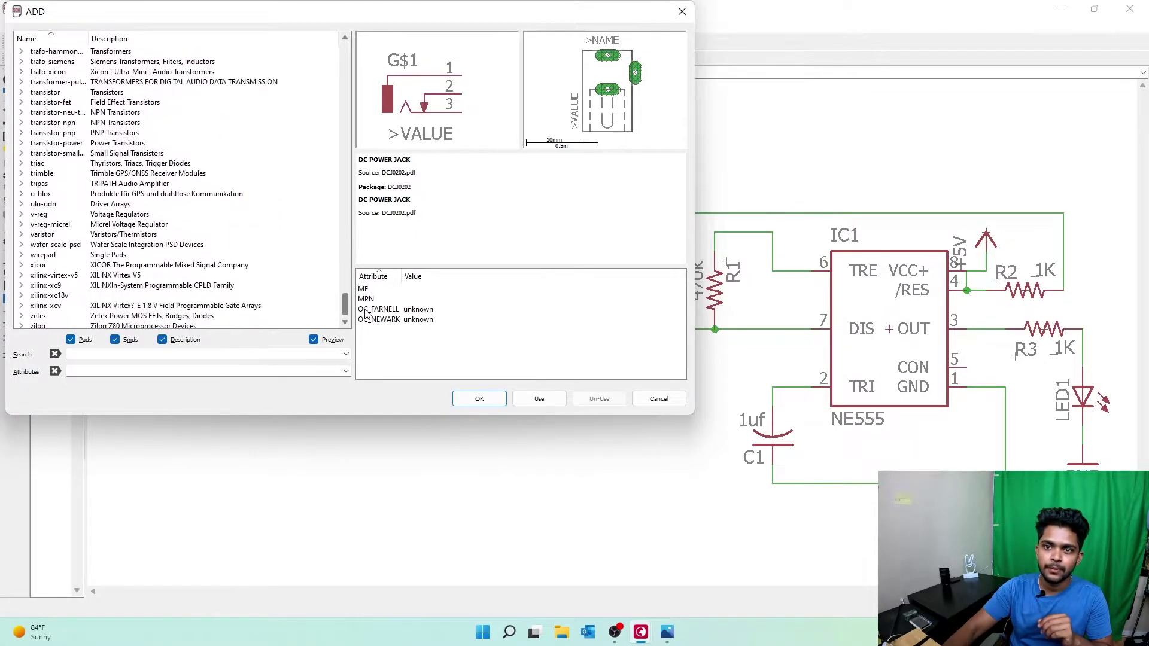
click(21, 216)
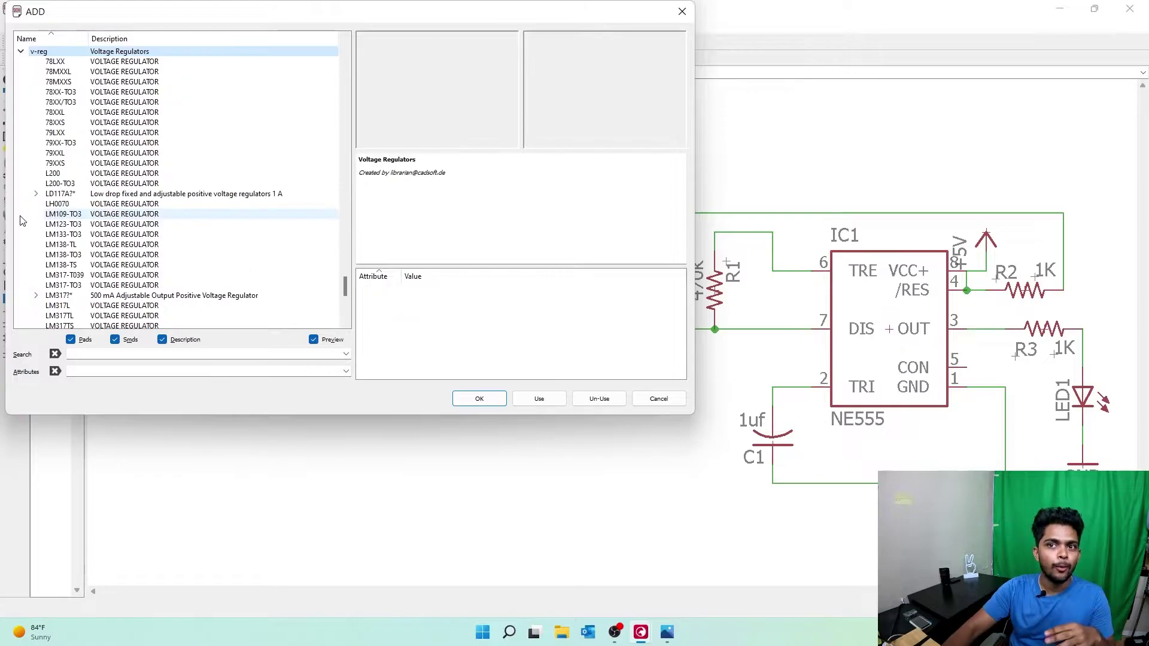
click(102, 61)
click(117, 81)
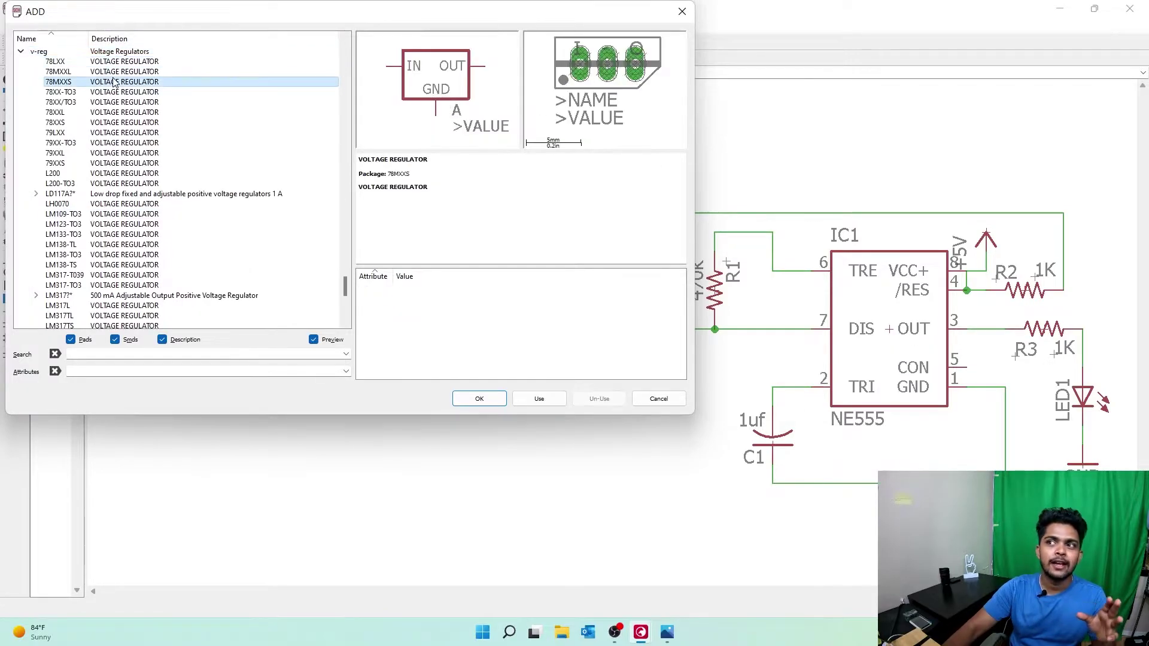
click(127, 93)
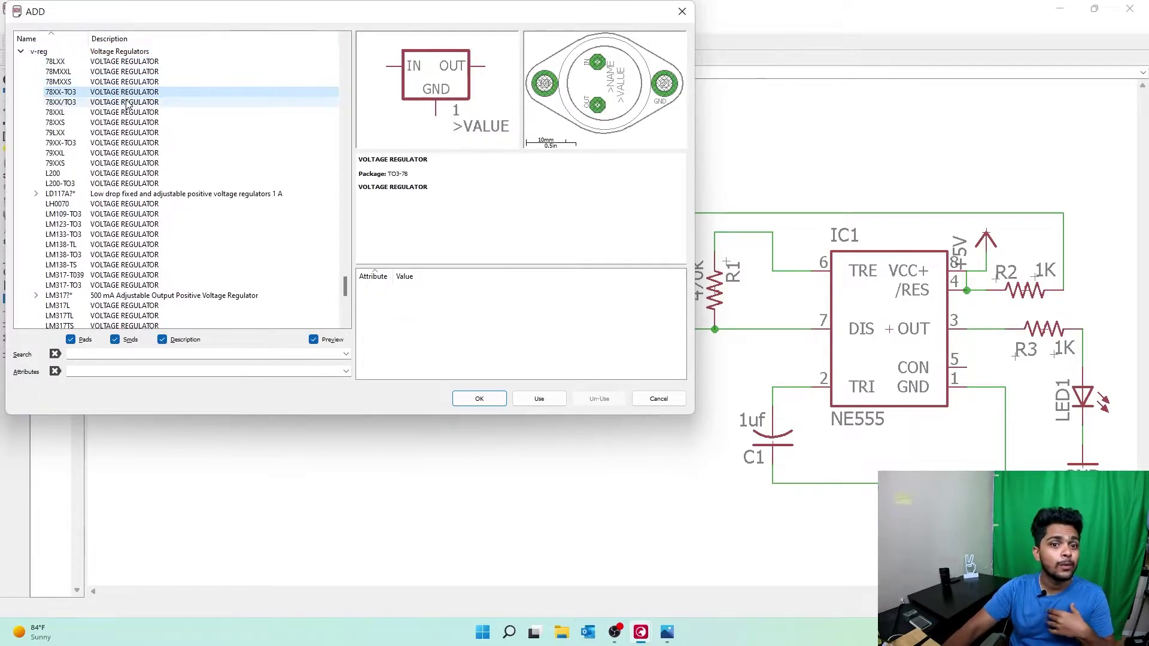
click(114, 122)
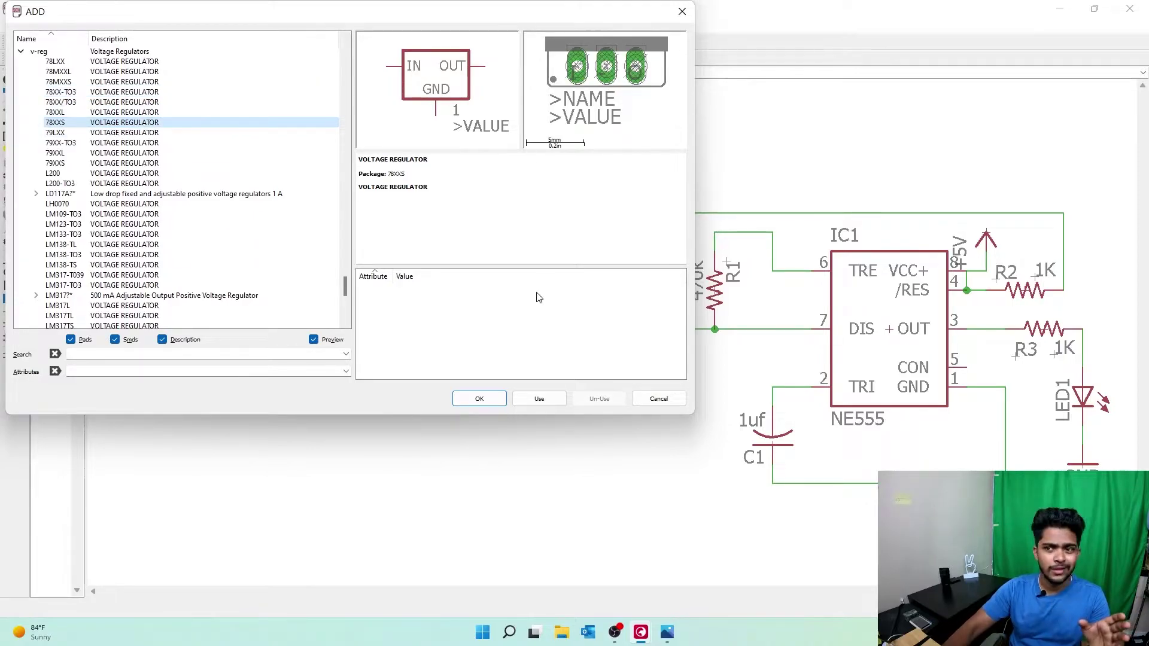
Place the 78XXS regulator as IC2 at the upper left of the sheet
click(480, 398)
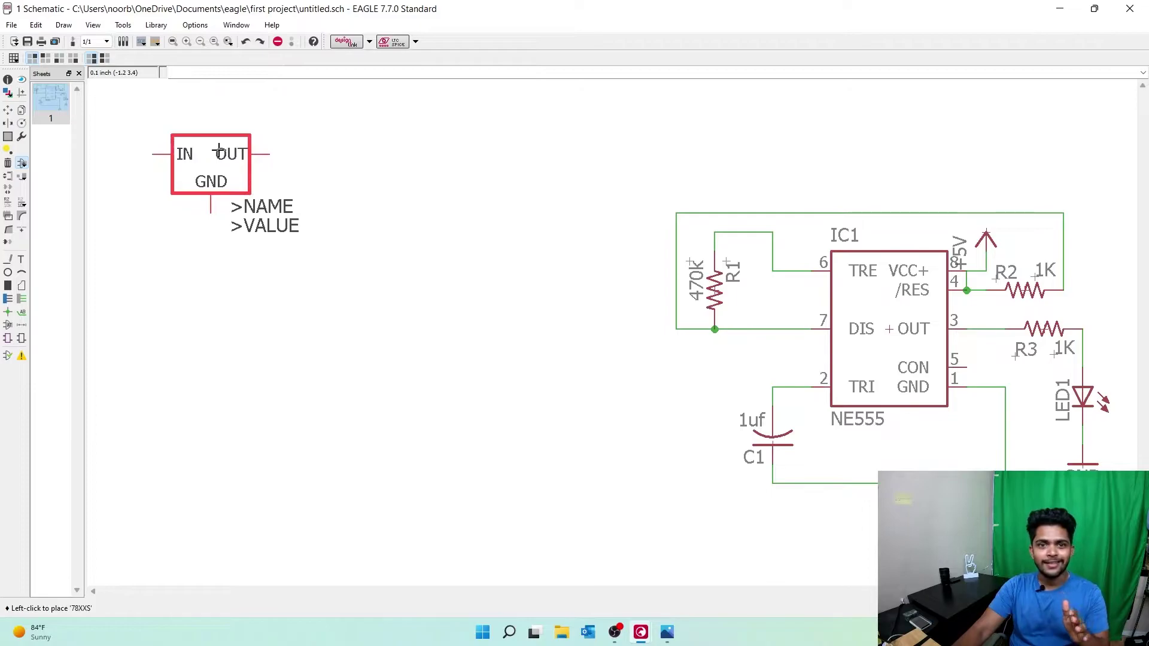
click(204, 161)
key(Escape)
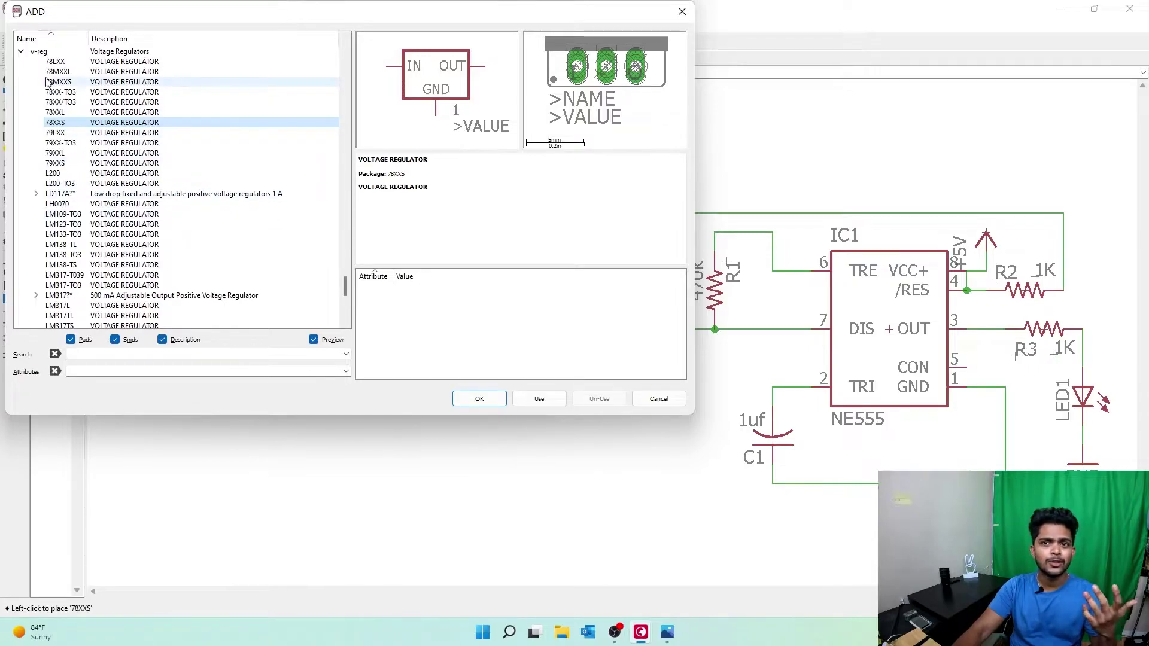
Look through the supply1 library, then scroll the library list back up to the jack libraries
click(21, 50)
scroll(165, 205, up, 5)
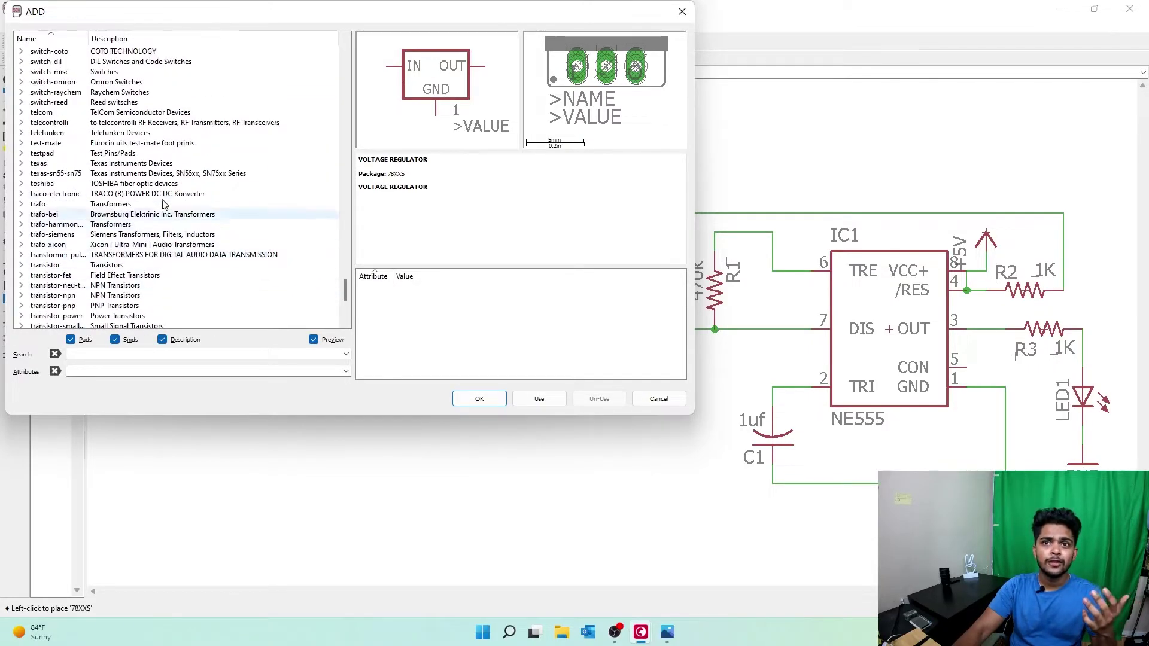
scroll(165, 205, up, 5)
click(21, 108)
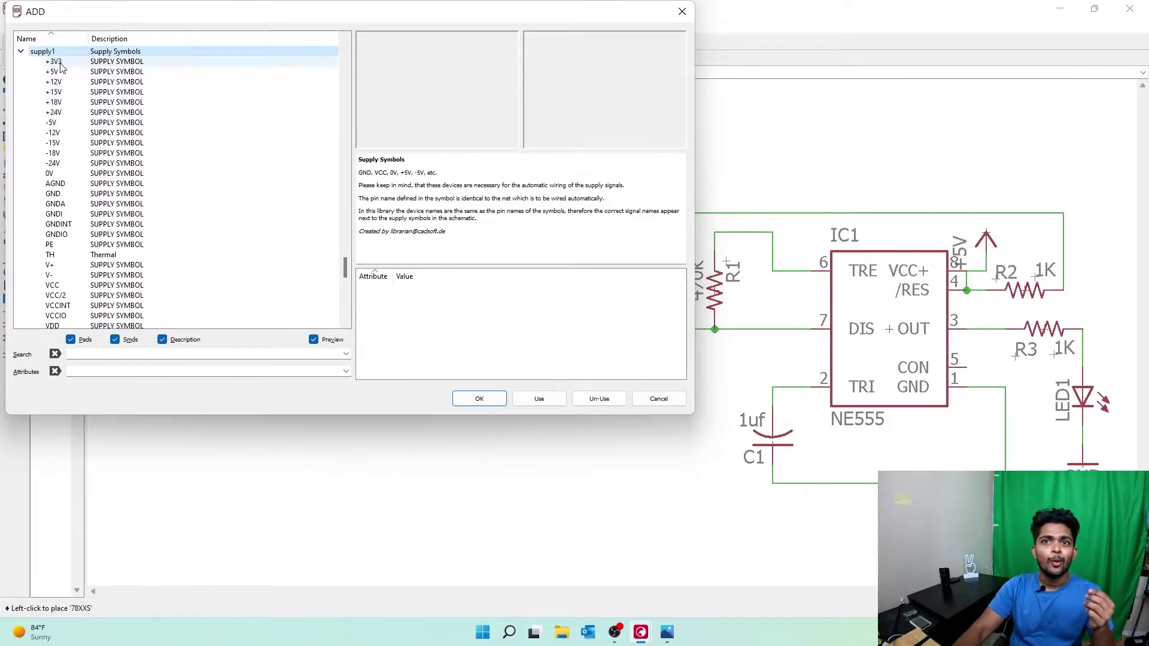
click(21, 51)
scroll(160, 212, up, 3)
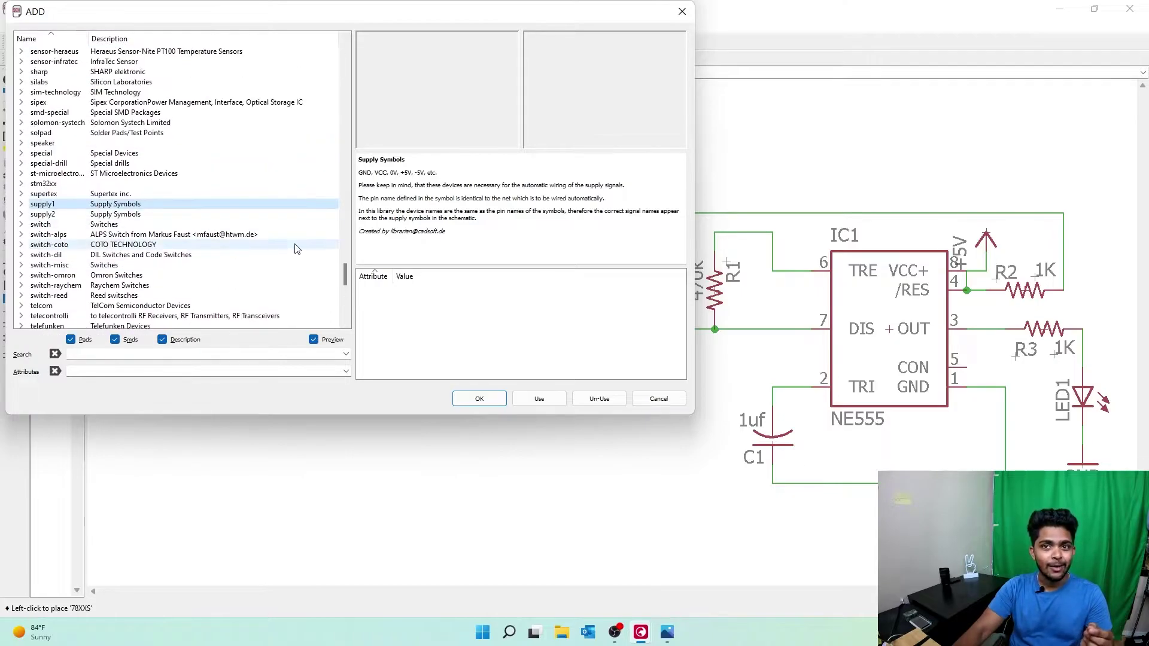
drag(344, 277, 358, 170)
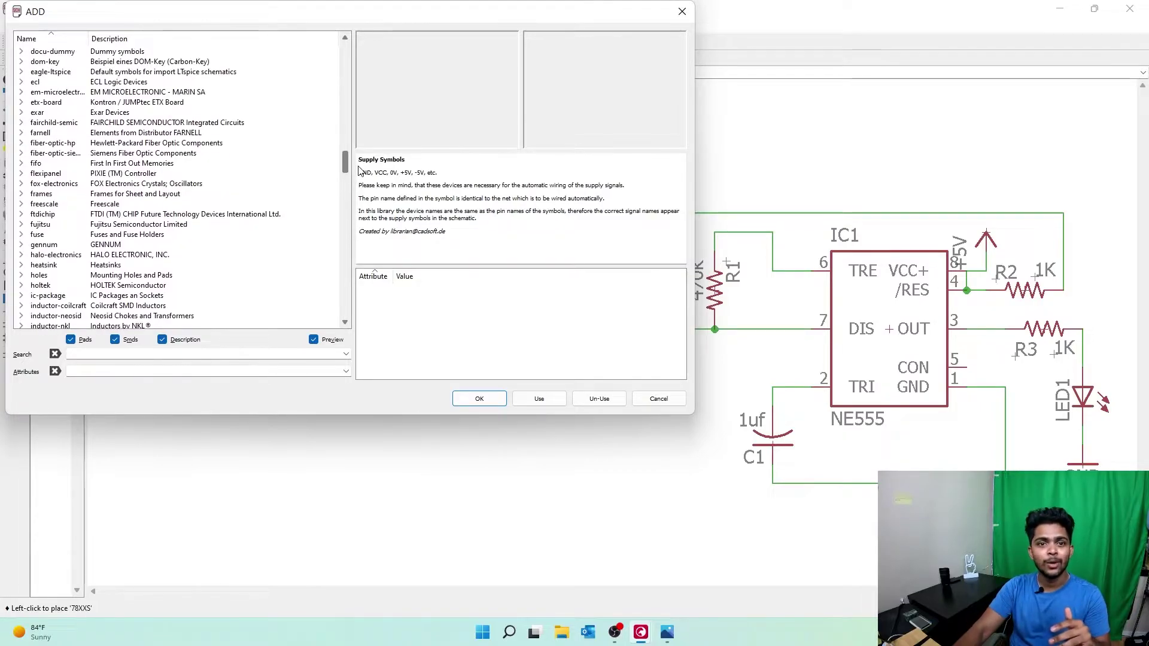
drag(358, 167, 356, 142)
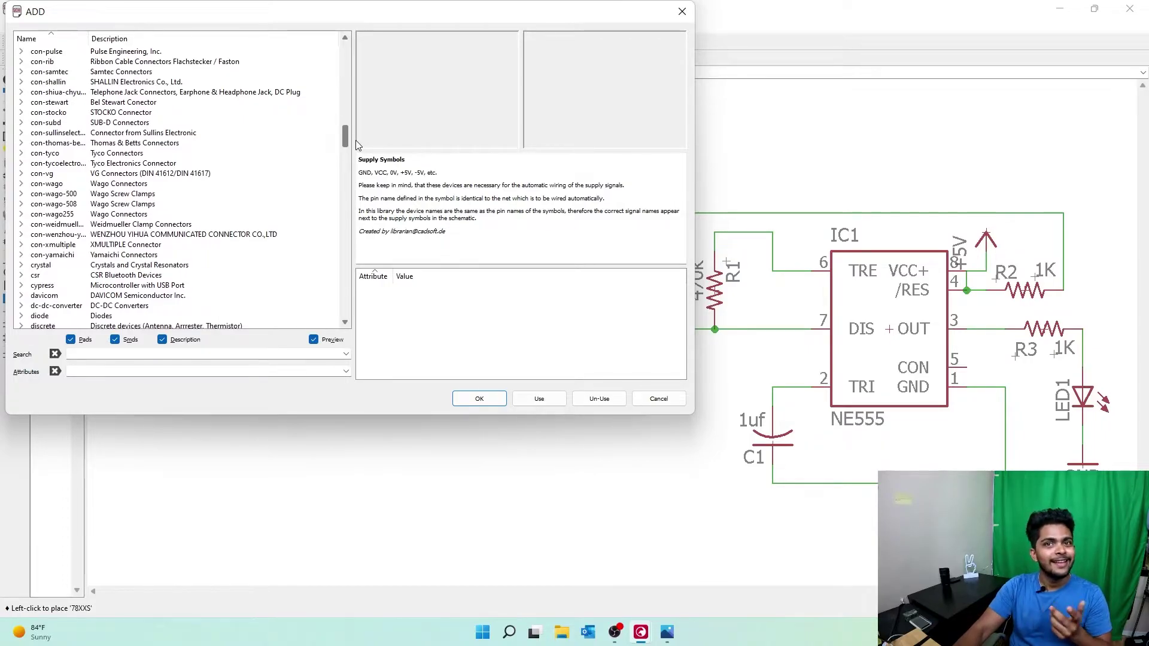
scroll(214, 205, up, 3)
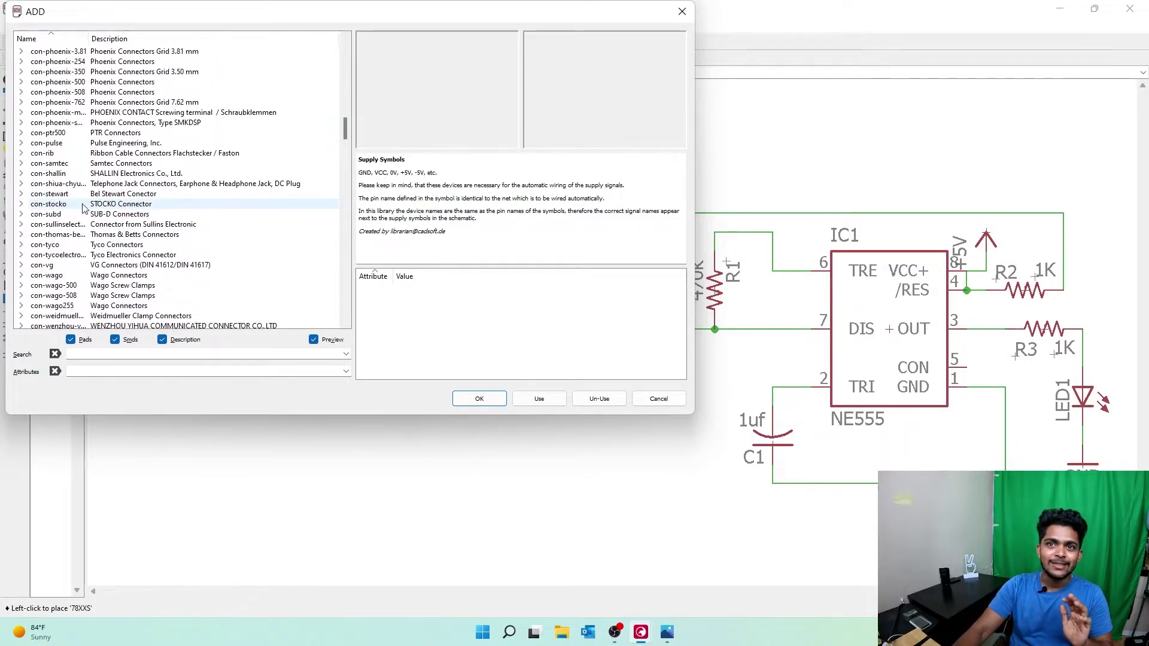
scroll(74, 245, up, 5)
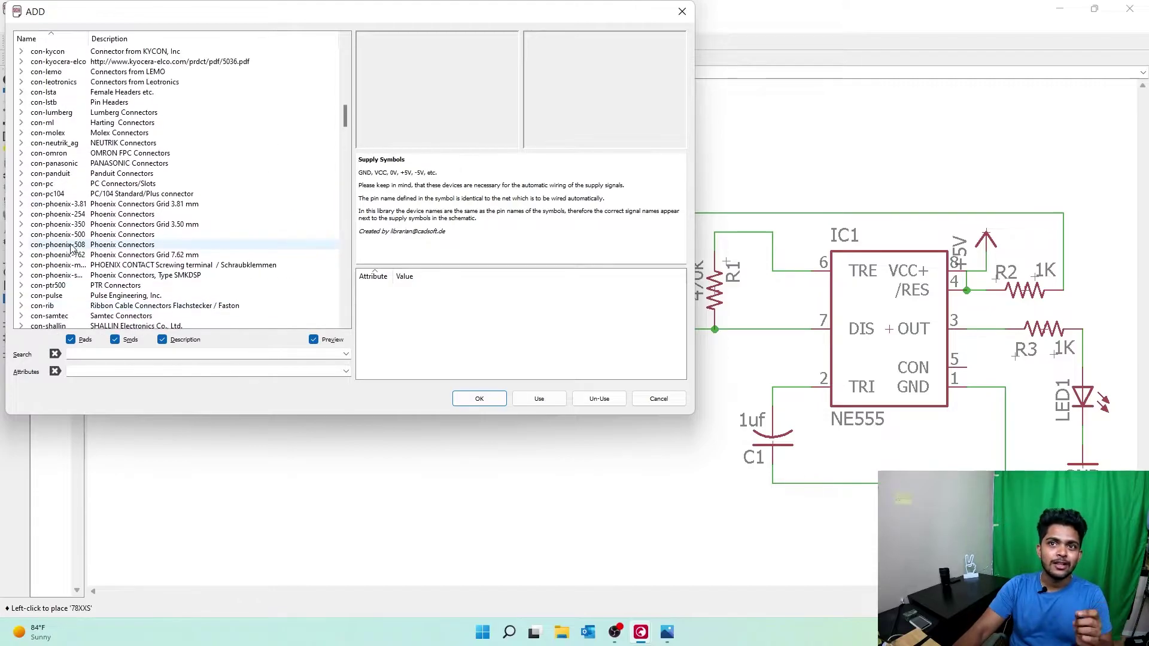
scroll(71, 247, up, 4)
Place the DCJ0202 DC power jack from con-jack as J1 left of IC2
double_click(44, 144)
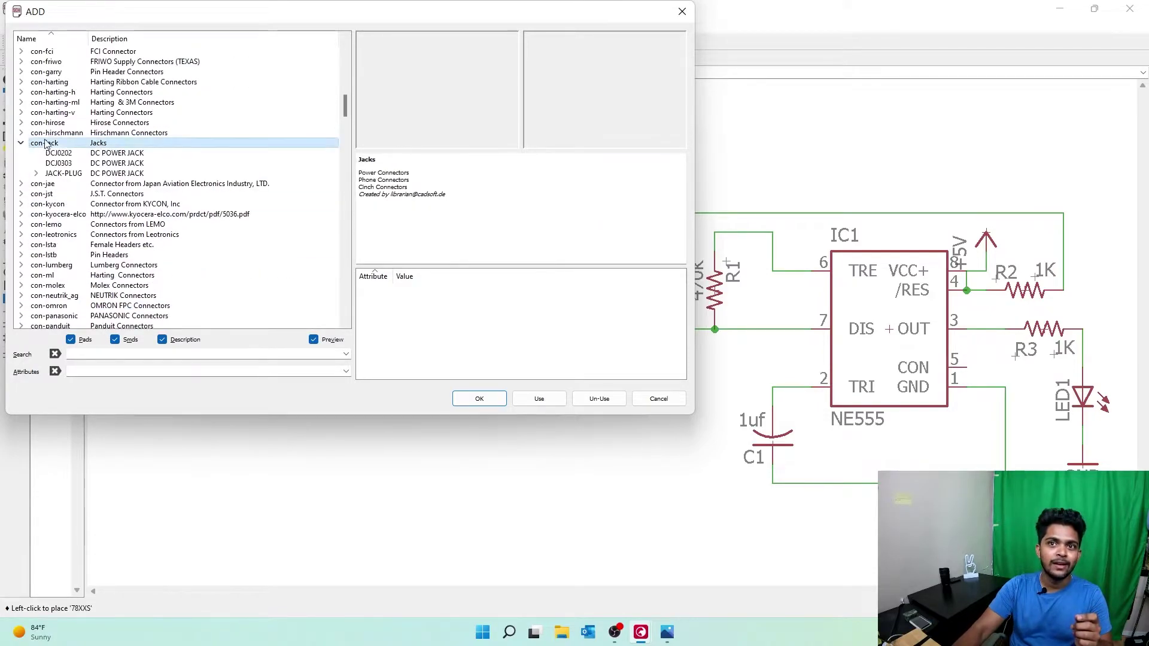
click(132, 153)
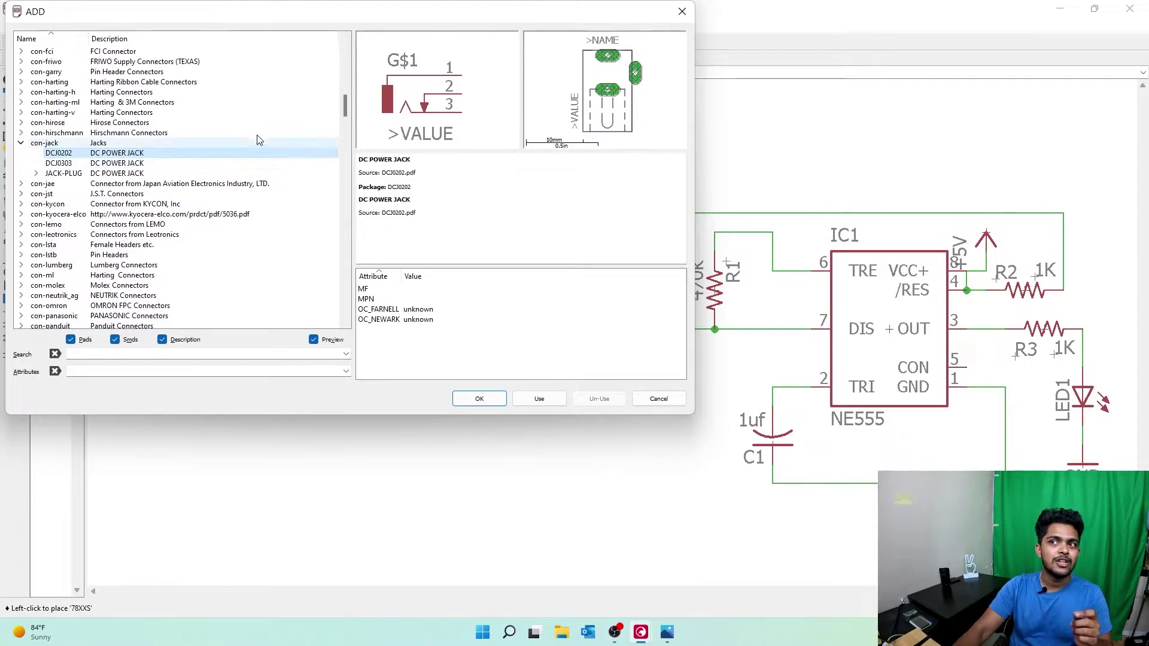
click(479, 399)
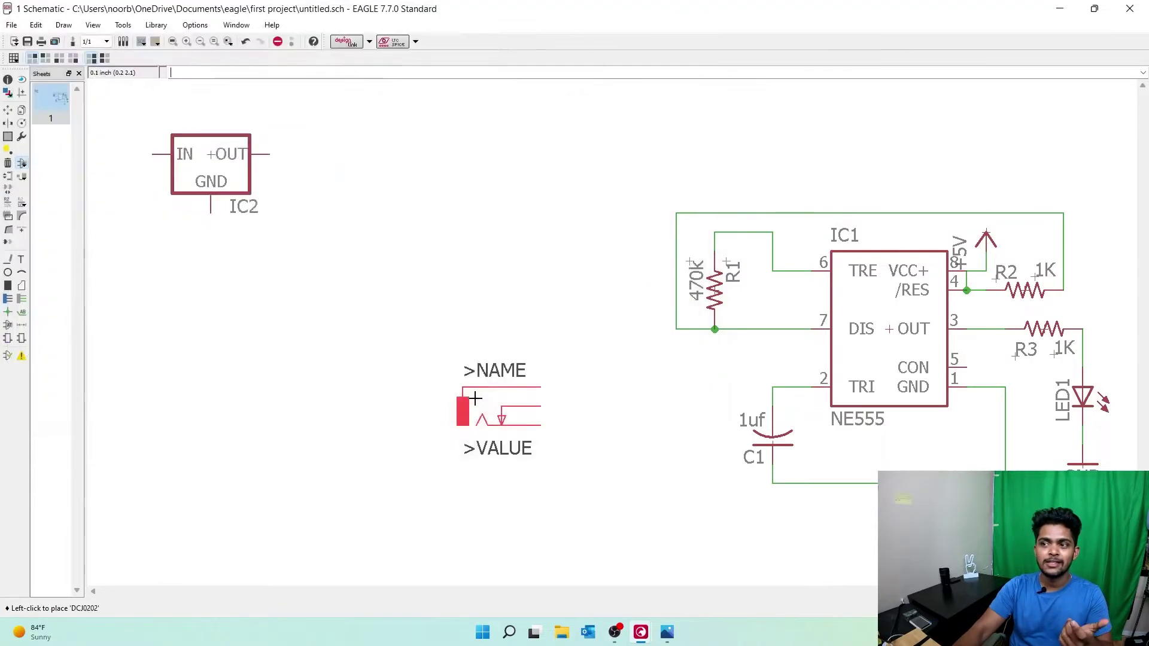
middle_drag(115, 173, 448, 253)
click(428, 273)
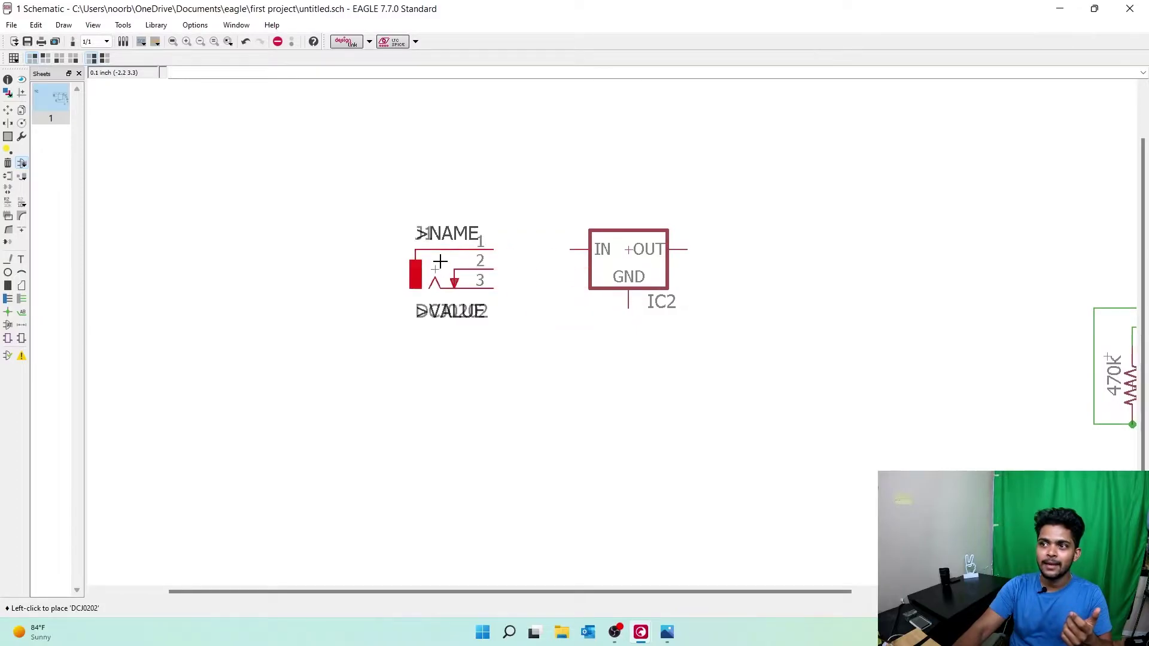
key(Escape)
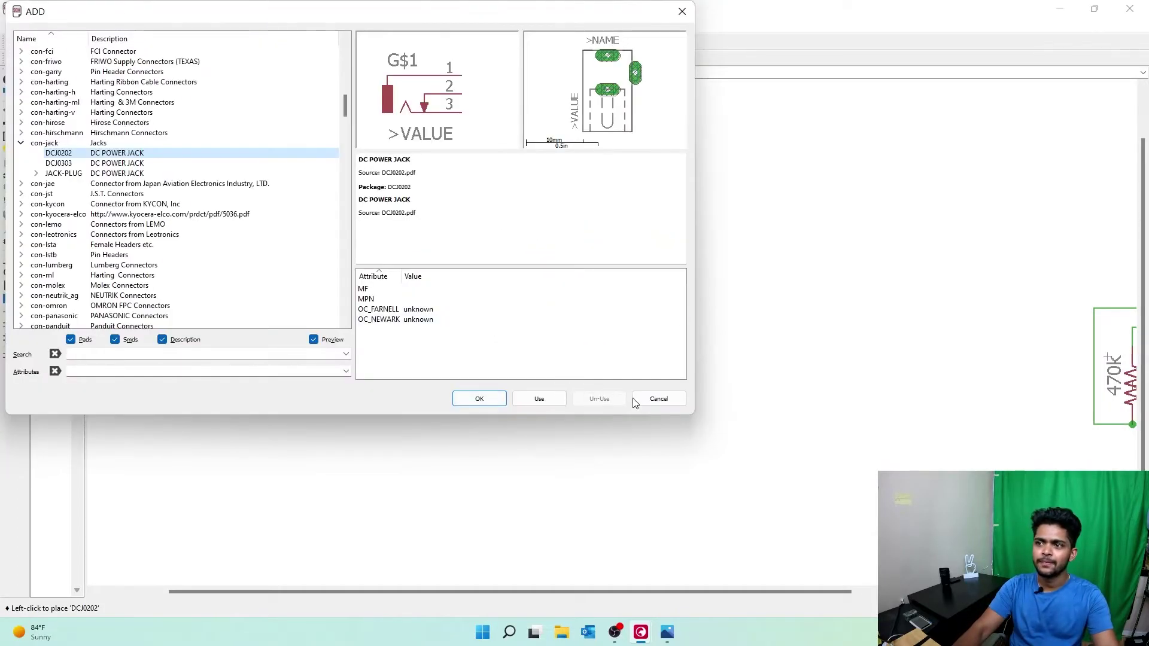
click(658, 398)
mouse_move(796, 414)
middle_down()
mouse_move(544, 323)
mouse_move(557, 300)
middle_up()
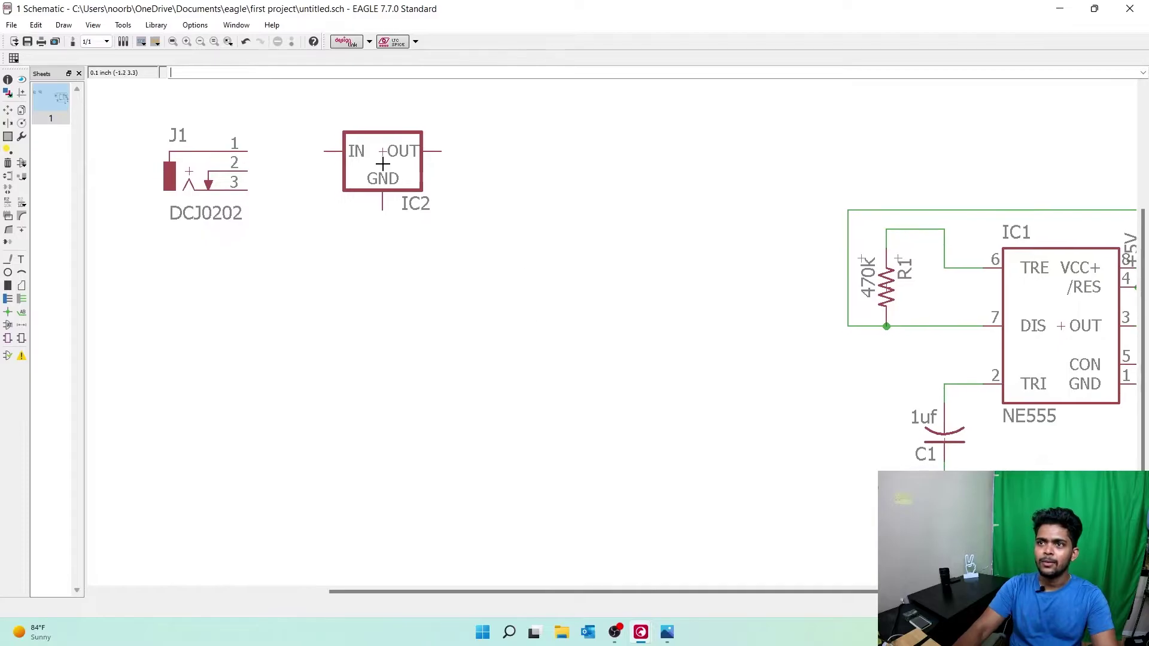
Copy capacitor C1 twice, placing C2 near J1 and C3 beside IC2
click(172, 41)
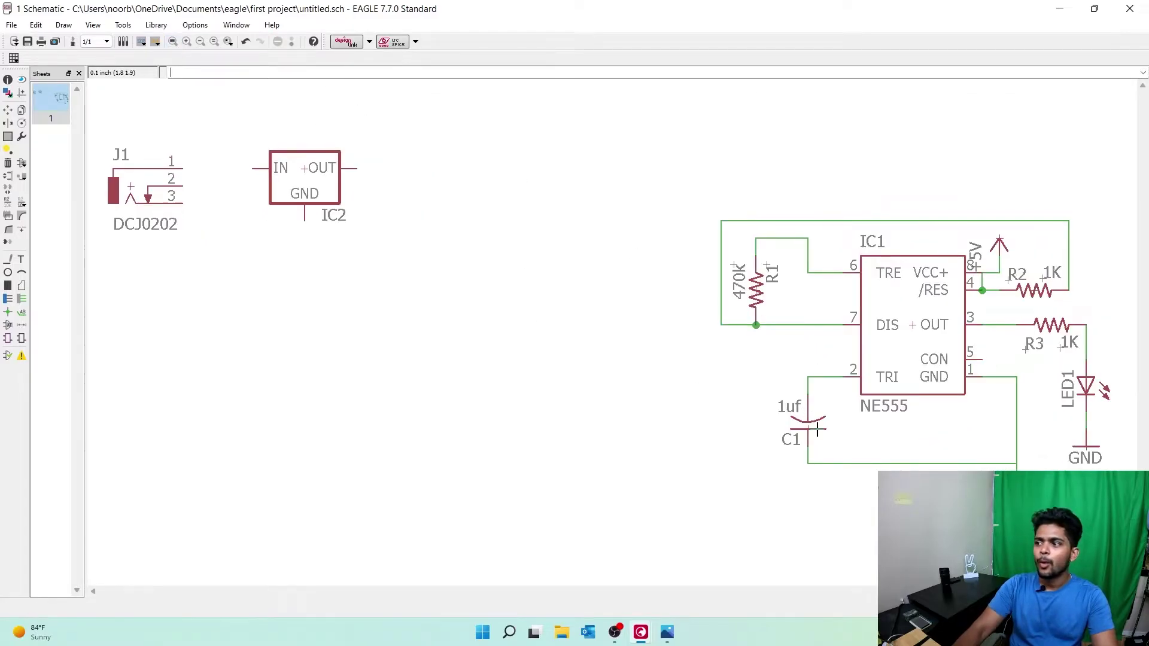
click(21, 112)
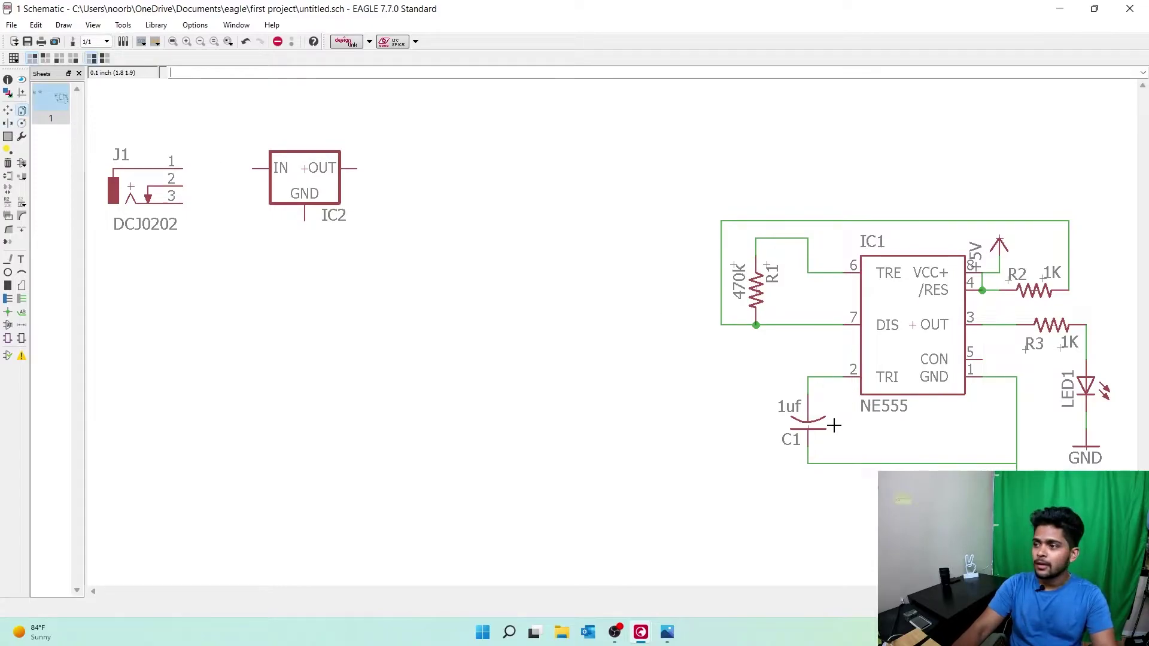
click(810, 430)
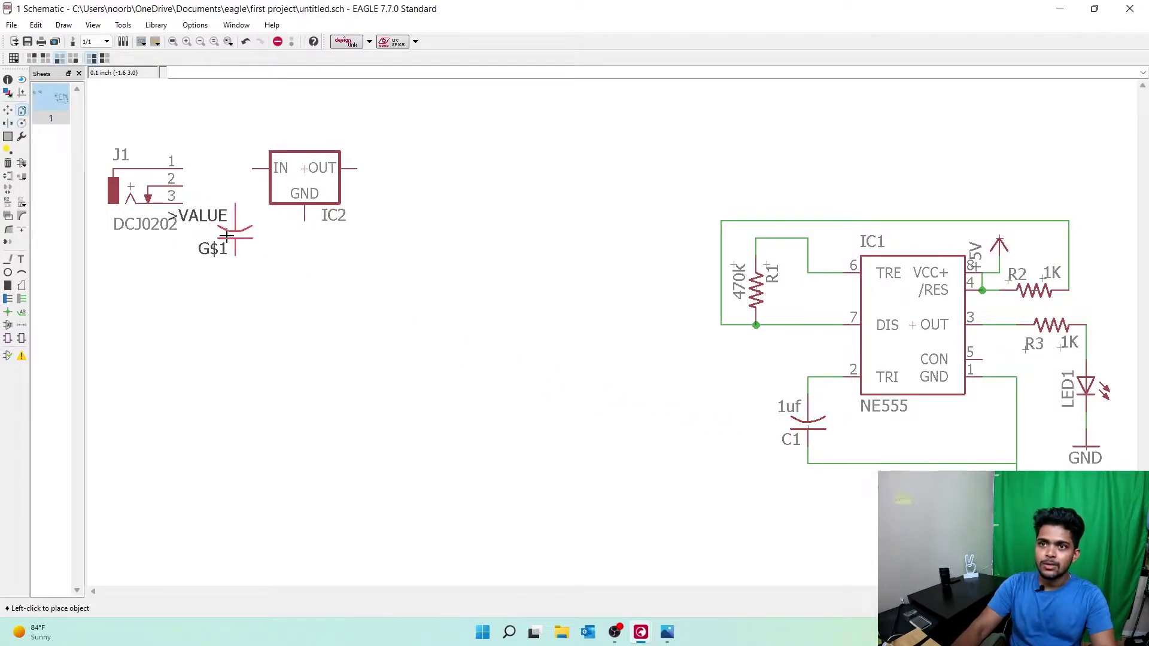
click(235, 254)
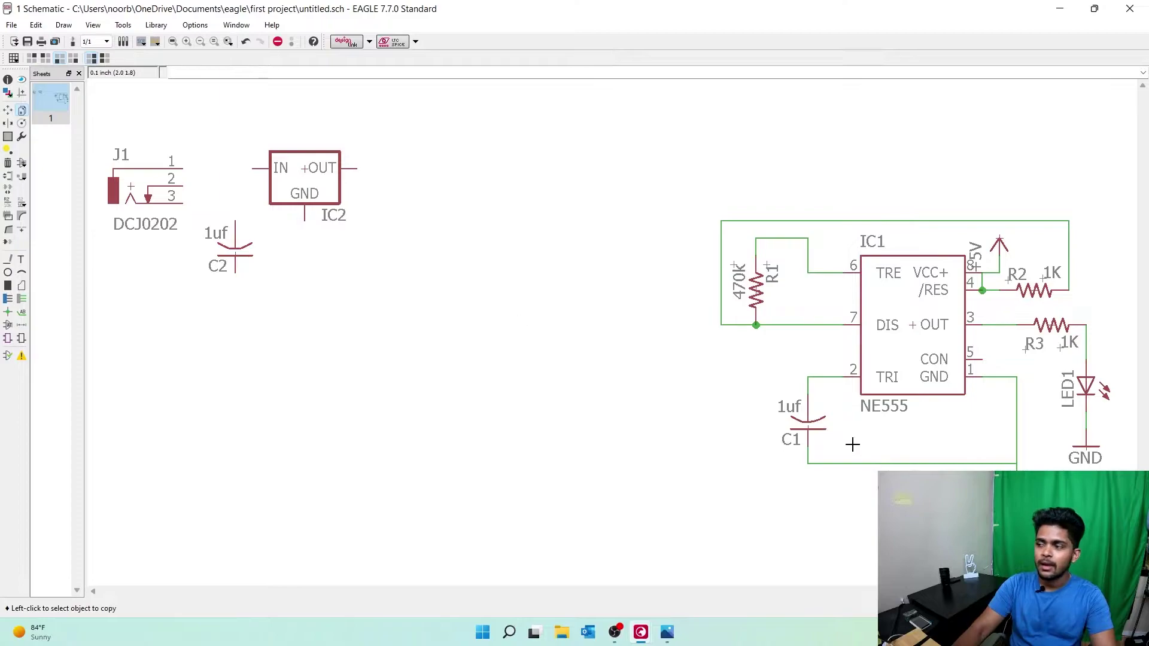
click(808, 430)
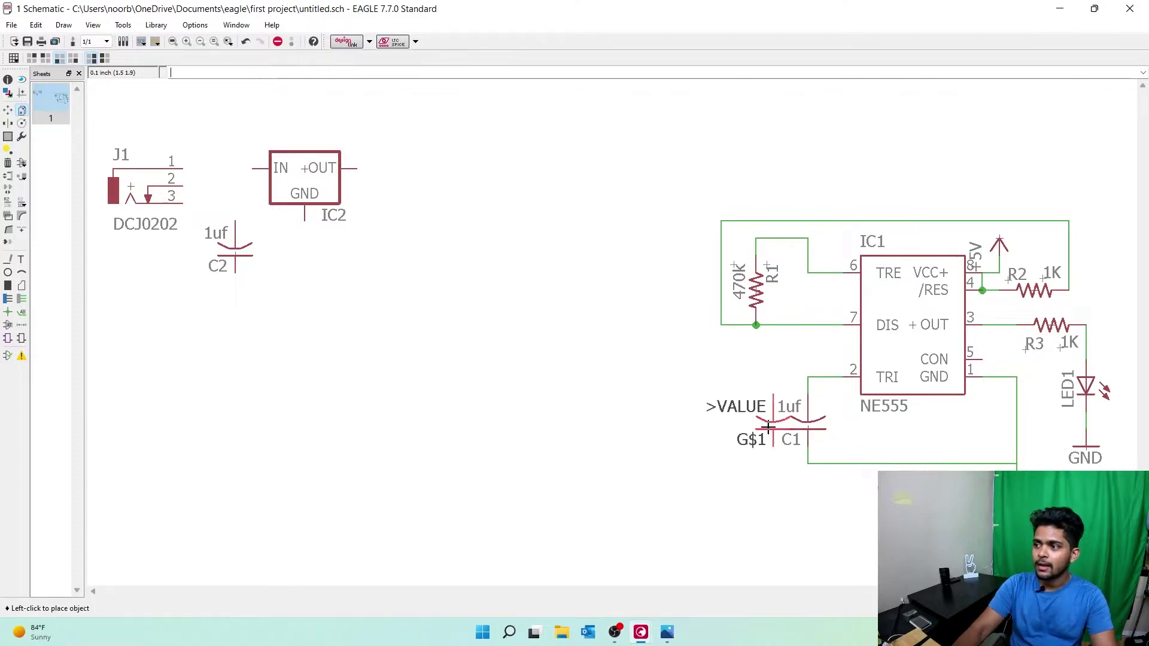
click(407, 218)
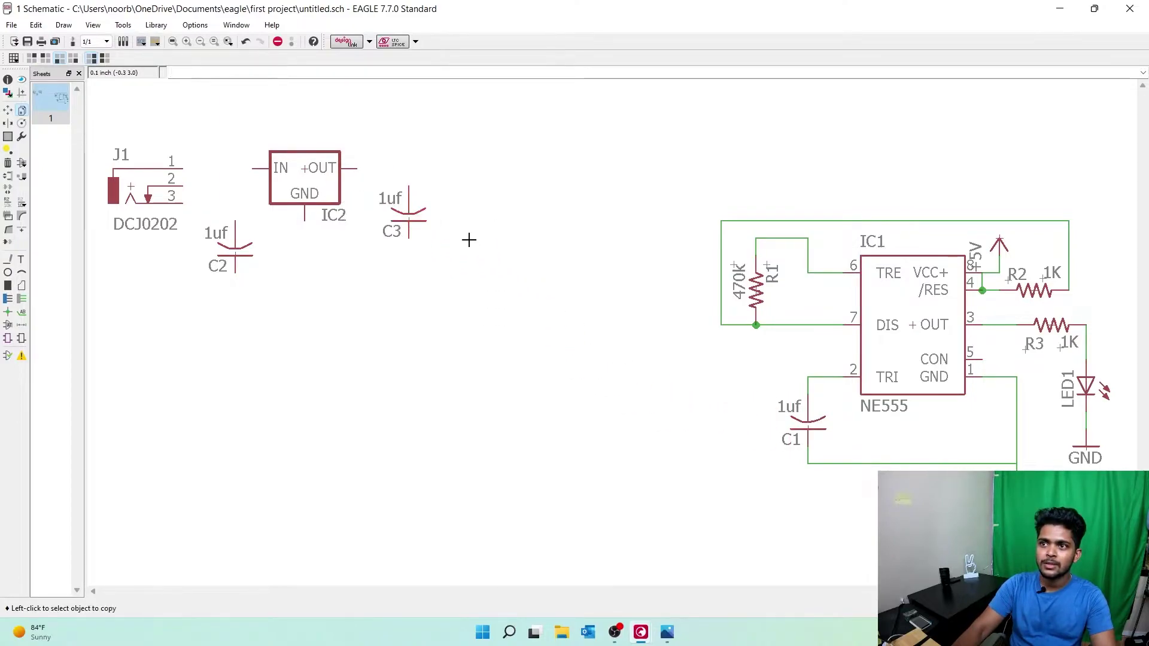
click(407, 217)
key(Escape)
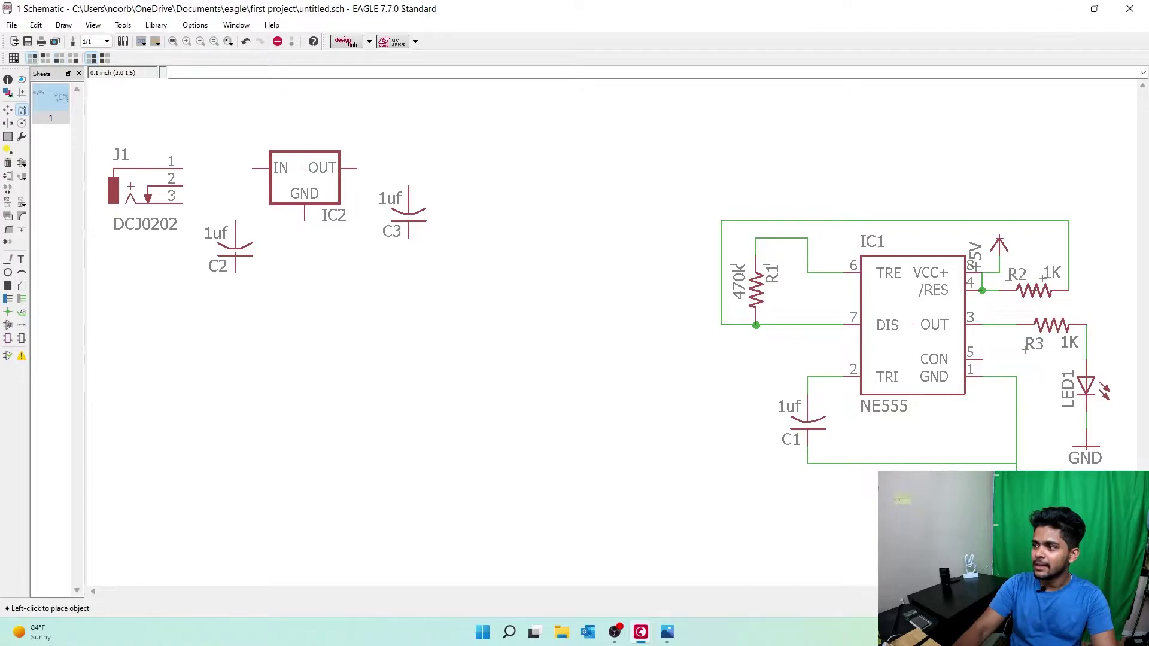
Copy GND symbols below C3, IC2 and C2, plus one left of C2
click(235, 247)
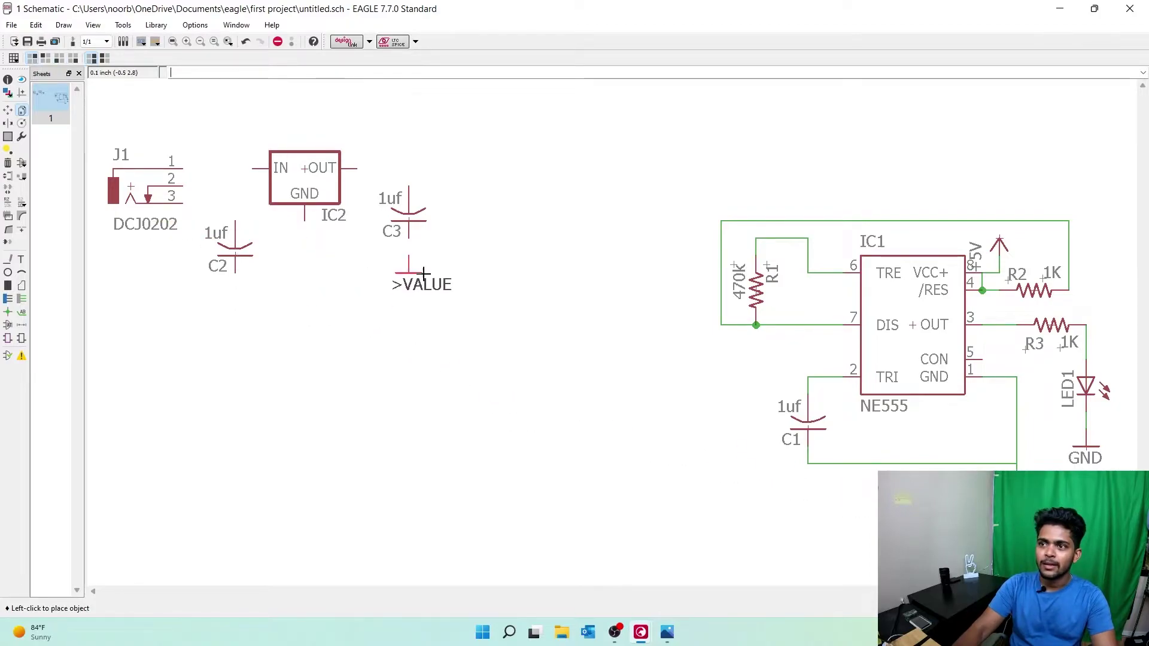
click(419, 282)
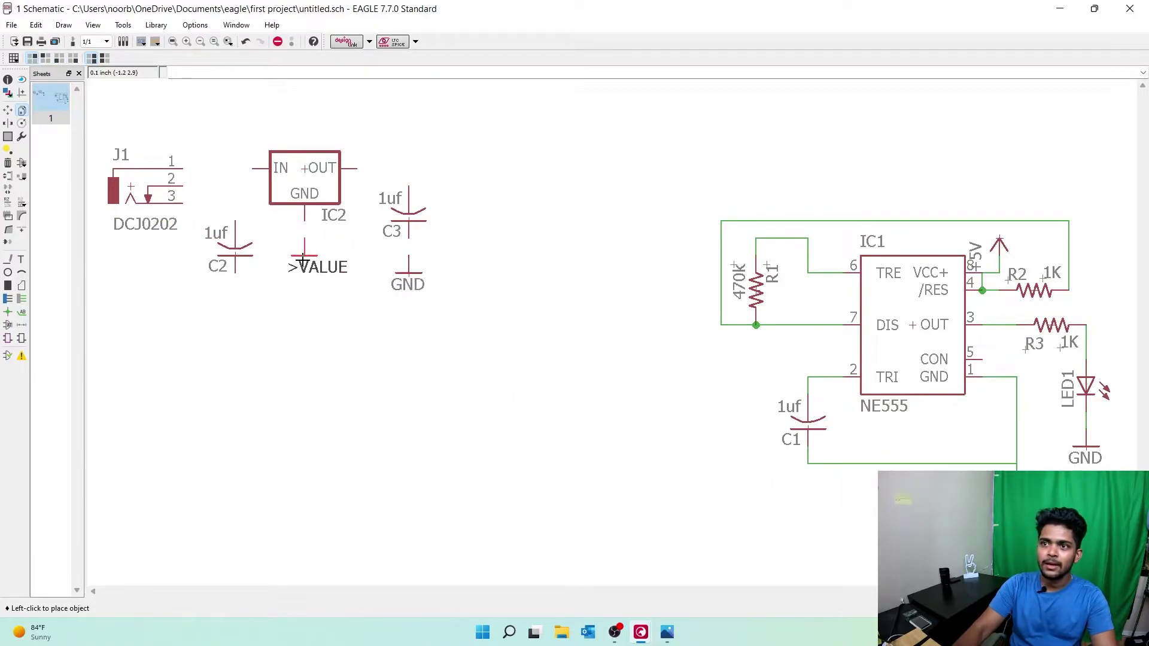
click(304, 264)
click(301, 256)
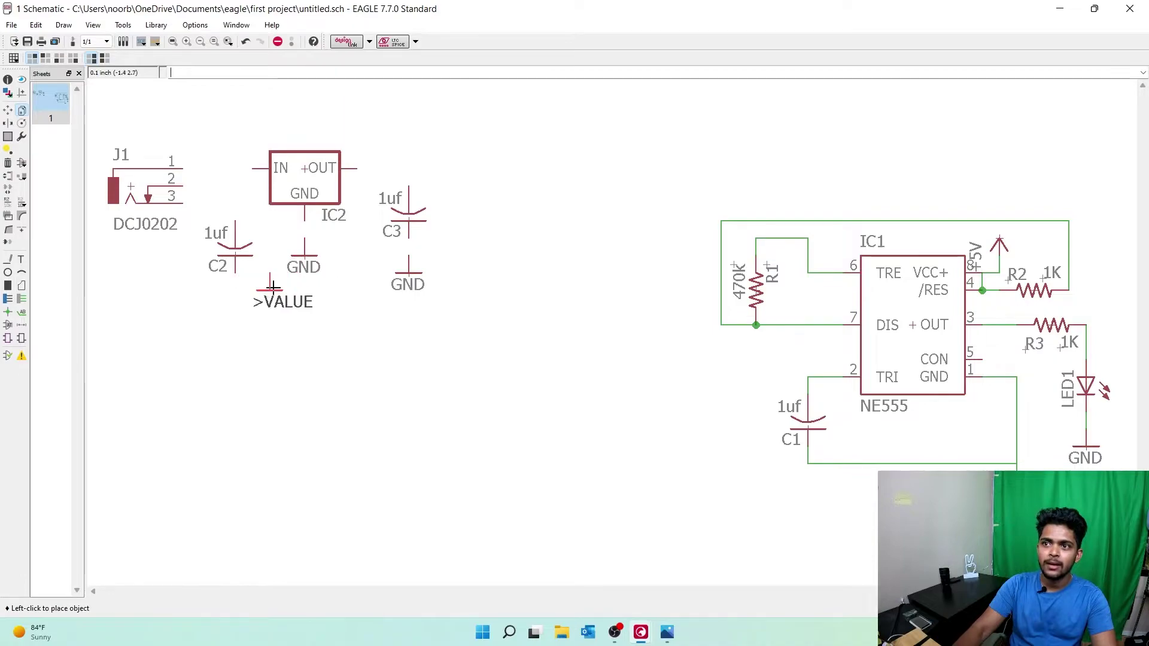
click(235, 293)
click(304, 258)
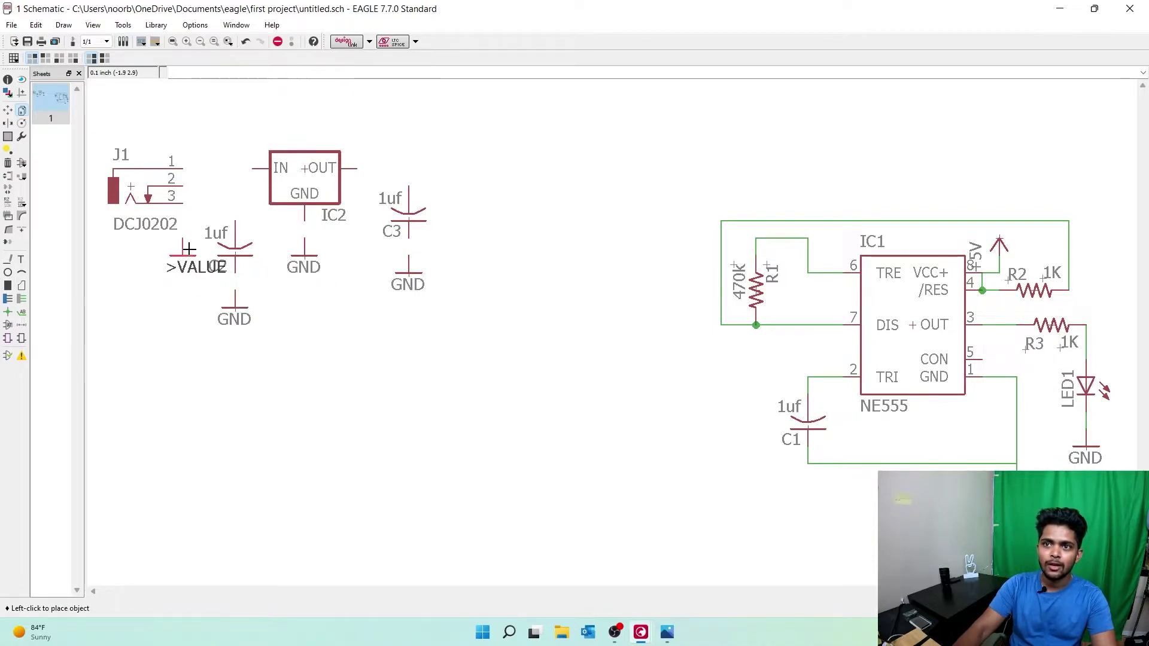
click(183, 246)
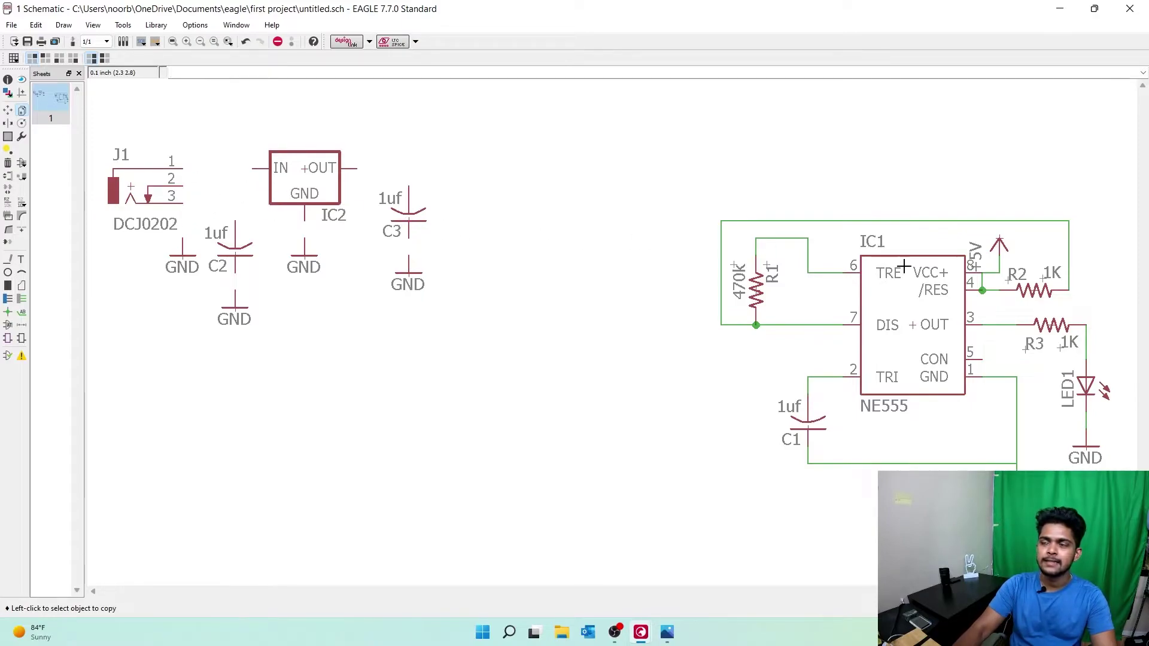
Zoom in and draw a wire from J1 pin 1 to IC2's IN pin
click(8, 260)
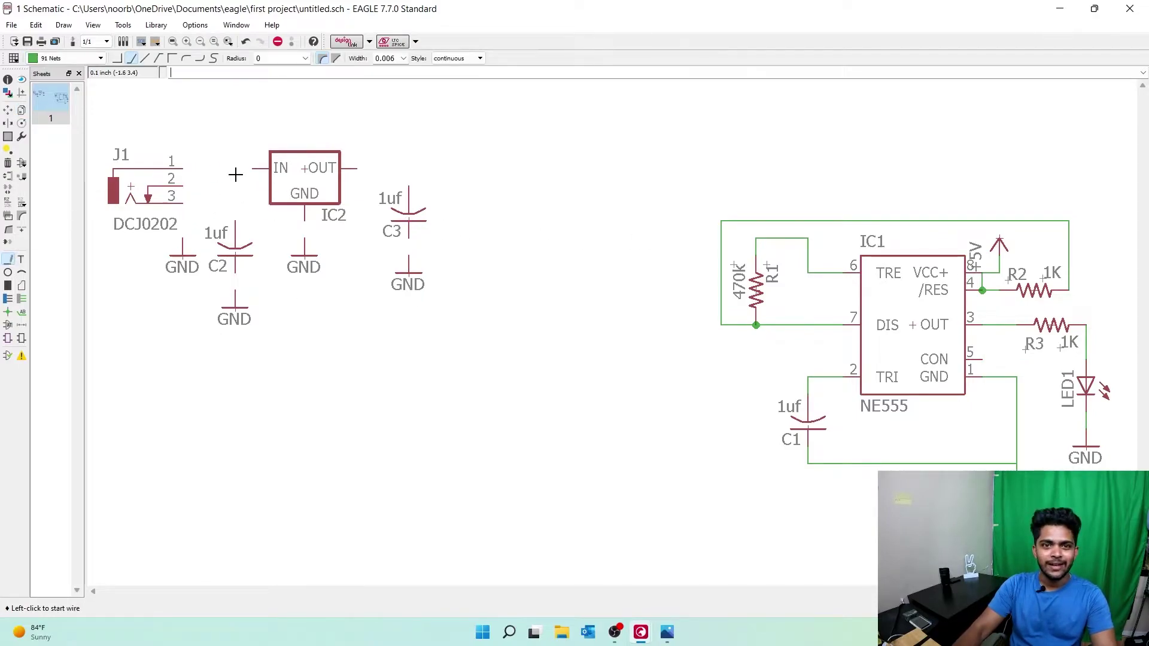
scroll(610, 334, up, 3)
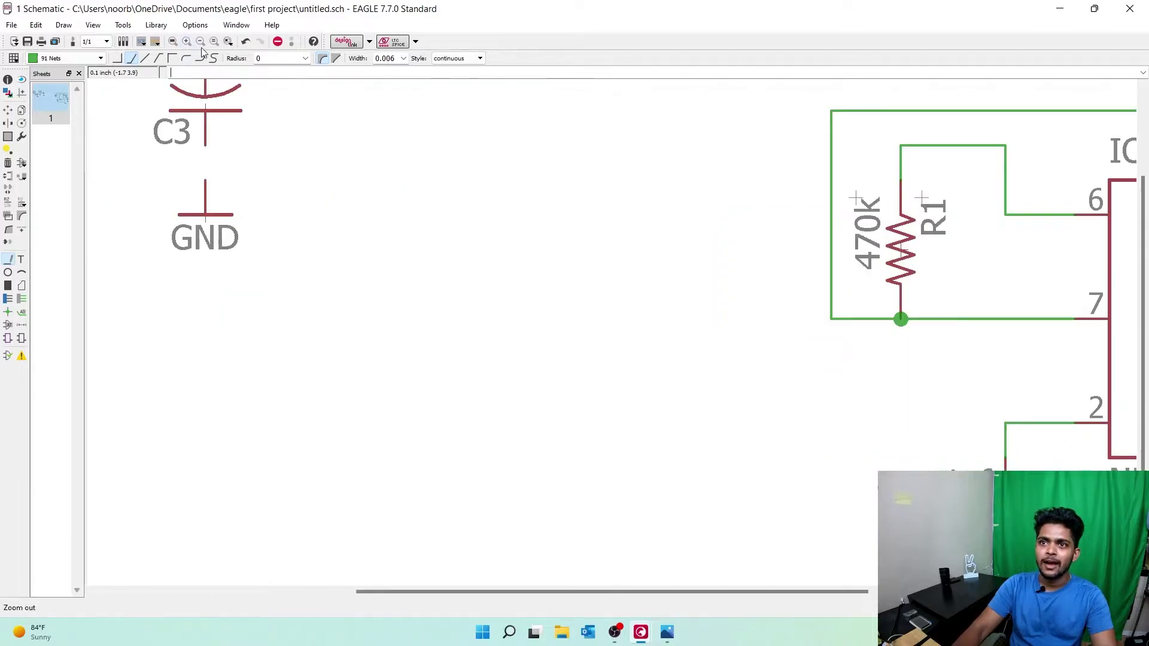
scroll(336, 182, down, 1)
middle_drag(336, 182, 880, 382)
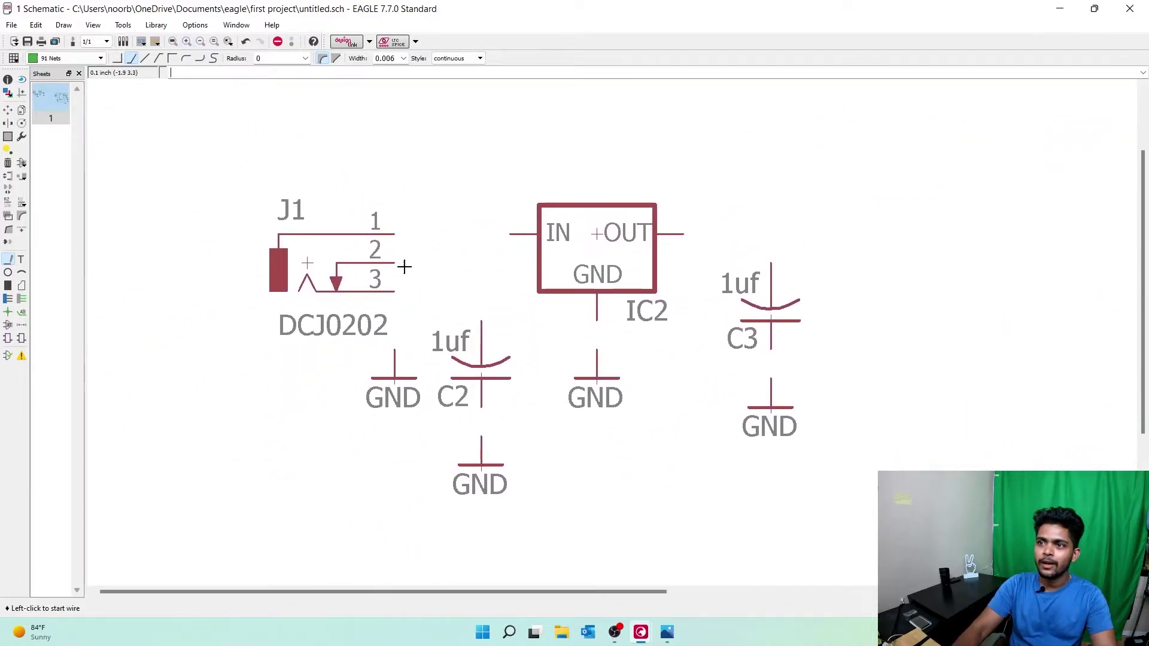
click(392, 235)
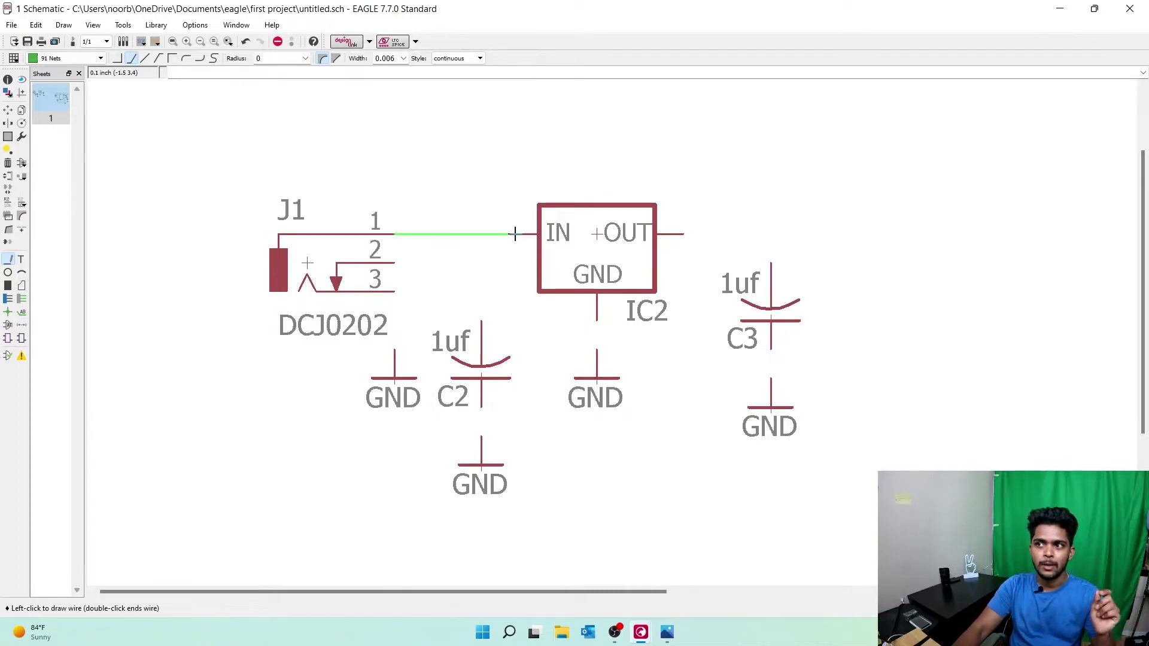
click(569, 244)
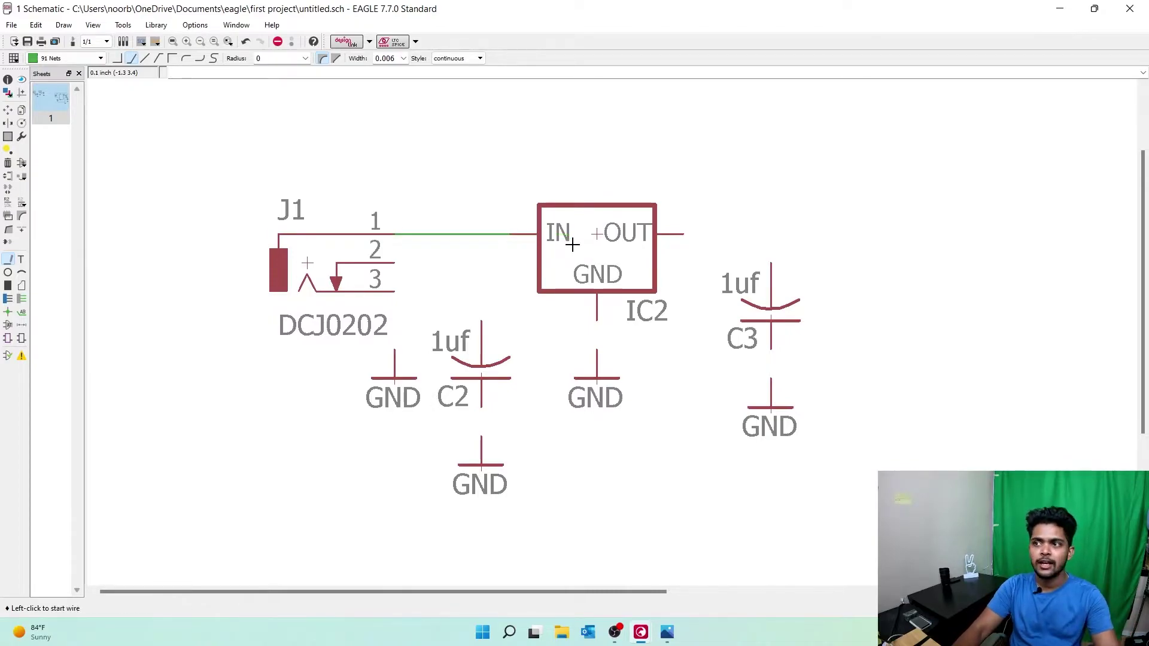
Wire J1 pin 2 down to J1 pin 3
click(395, 264)
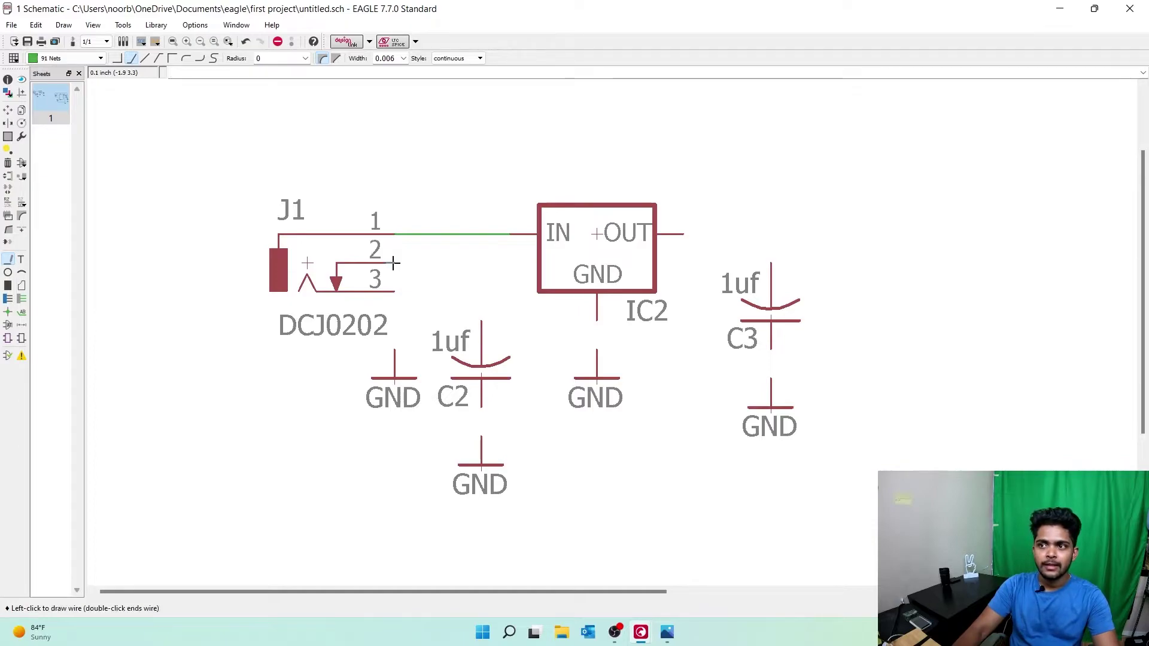
click(422, 294)
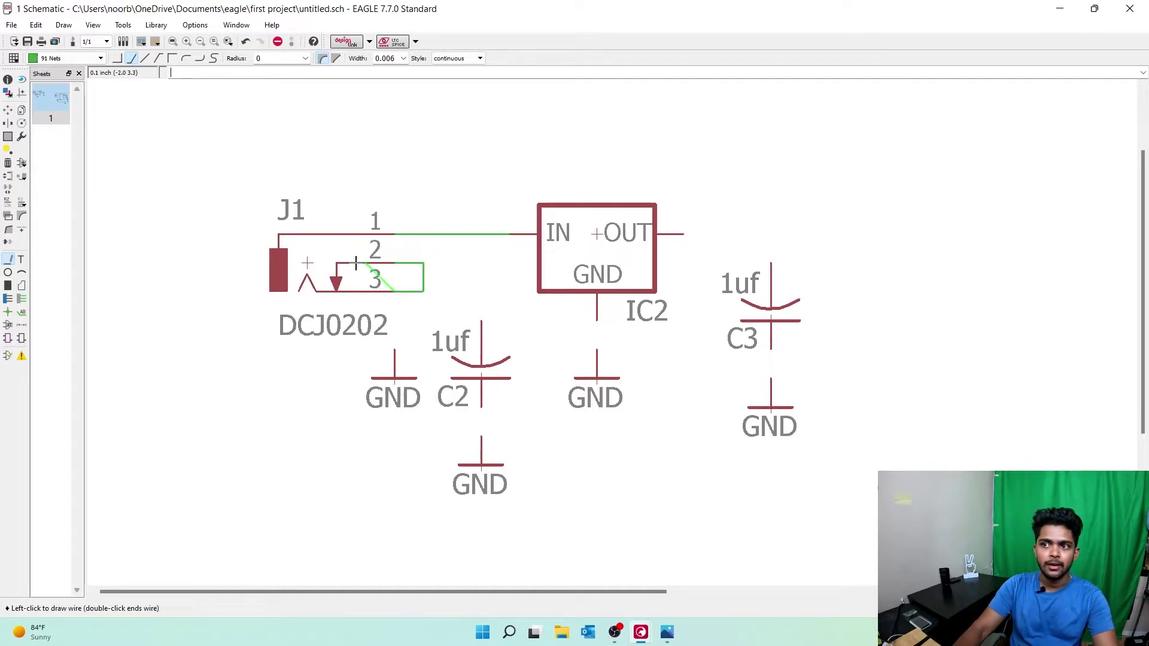
click(414, 291)
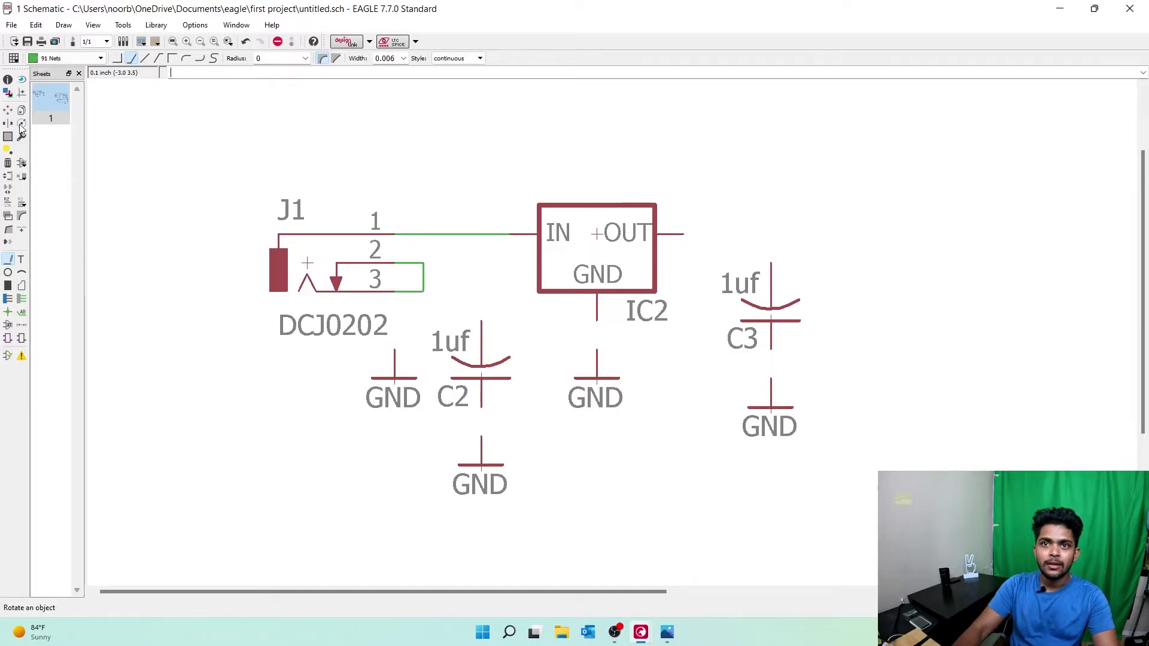
Shift C2 and its GND symbol slightly right and reposition the left GND symbol
click(8, 110)
click(480, 376)
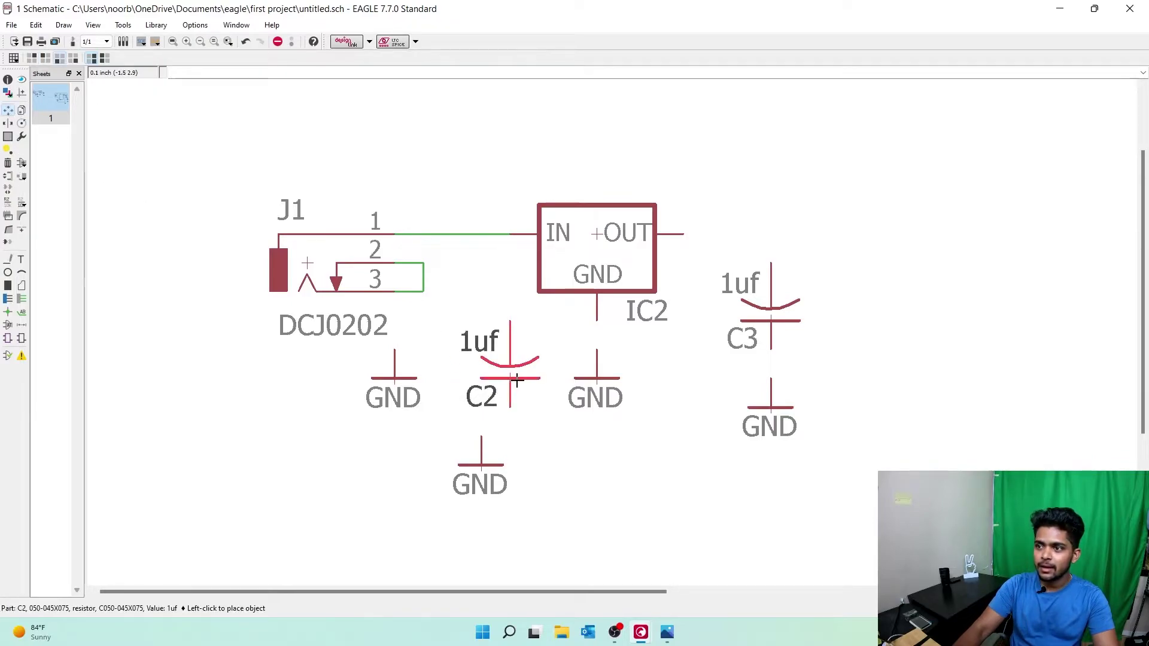
click(510, 376)
click(480, 465)
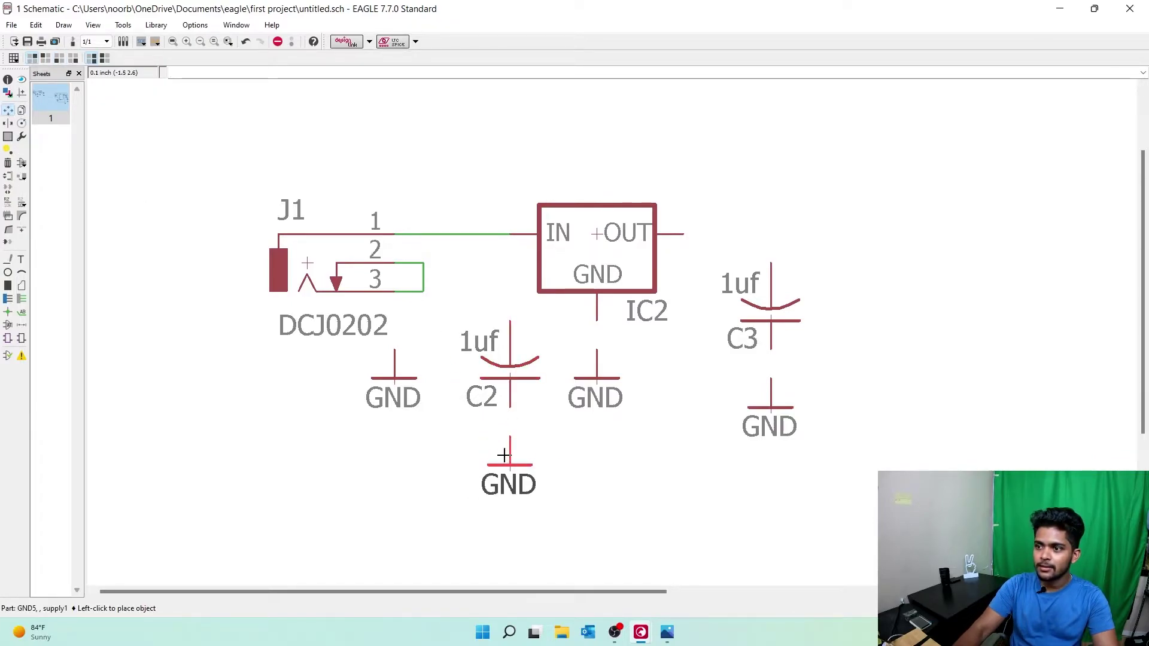
click(507, 465)
click(394, 379)
click(416, 372)
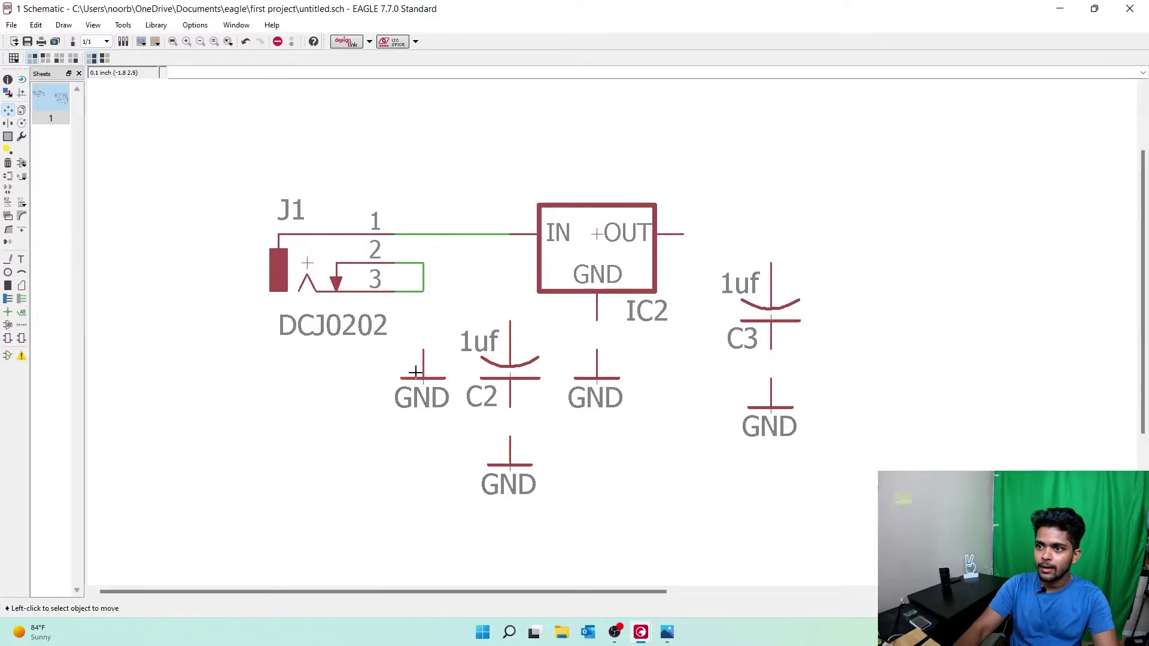
Wire the left GND symbol to the jack's pin 3 net, accepting the merge into GND
click(8, 258)
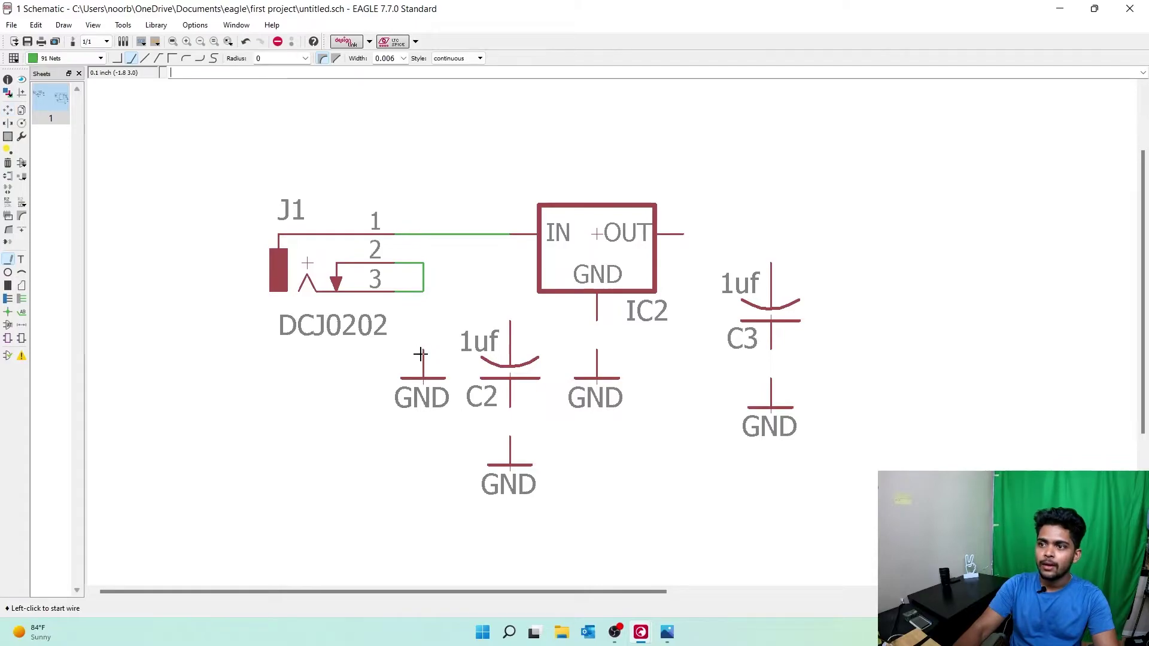
click(421, 353)
click(417, 299)
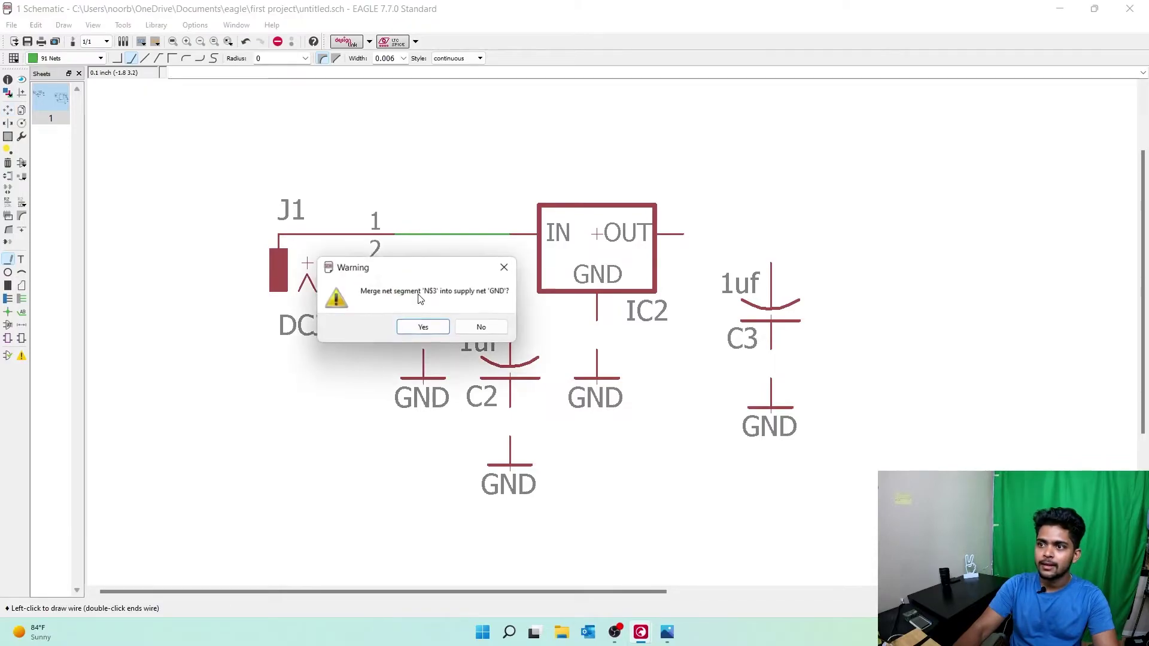
click(425, 329)
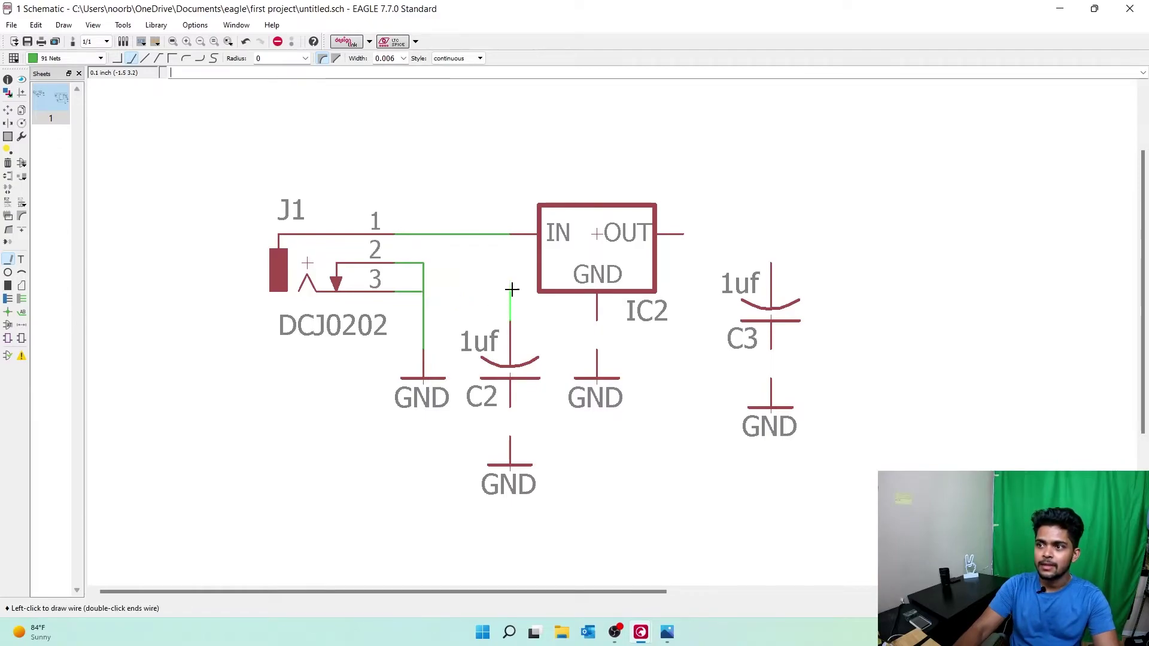
Connect C2's top pin to the input net and its bottom pin to GND
click(509, 235)
click(510, 335)
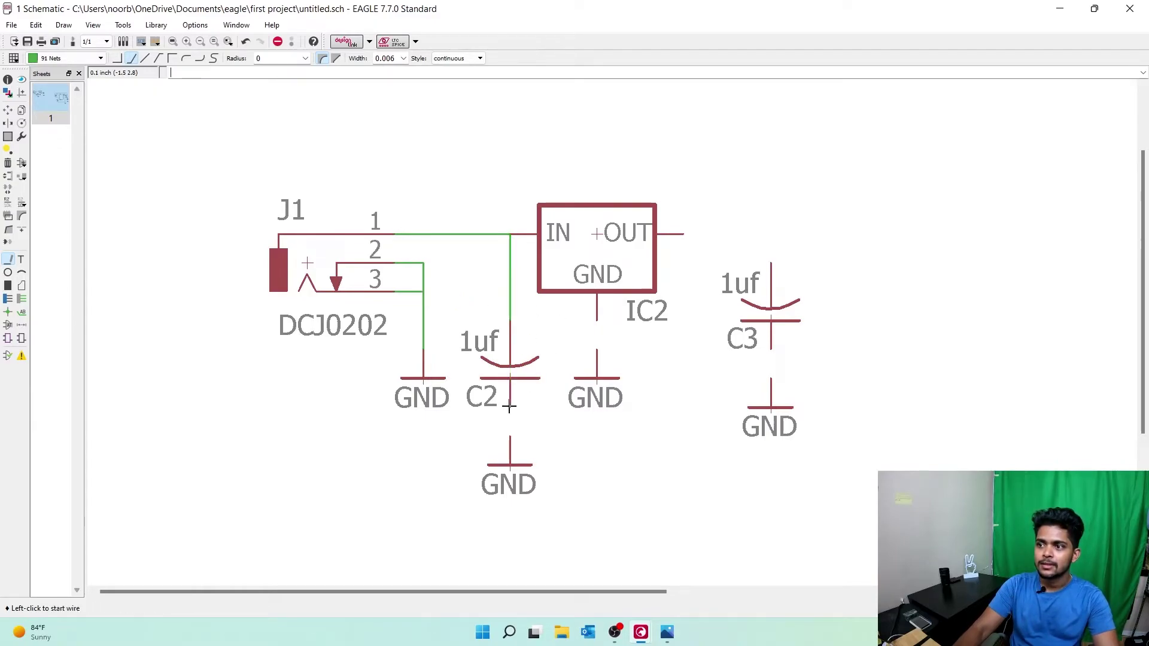
click(510, 407)
click(510, 437)
key(Escape)
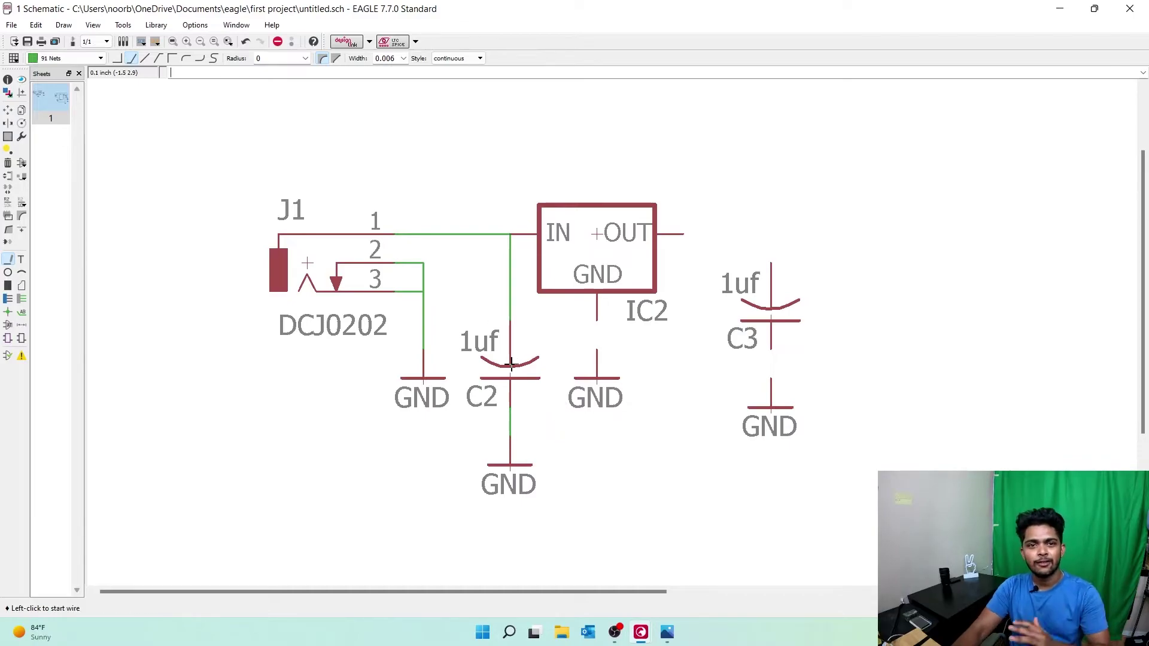
Wire IC2's GND pin to GND, C3's top pin to IC2 OUT, and C3's lower pin to GND
click(597, 351)
click(597, 320)
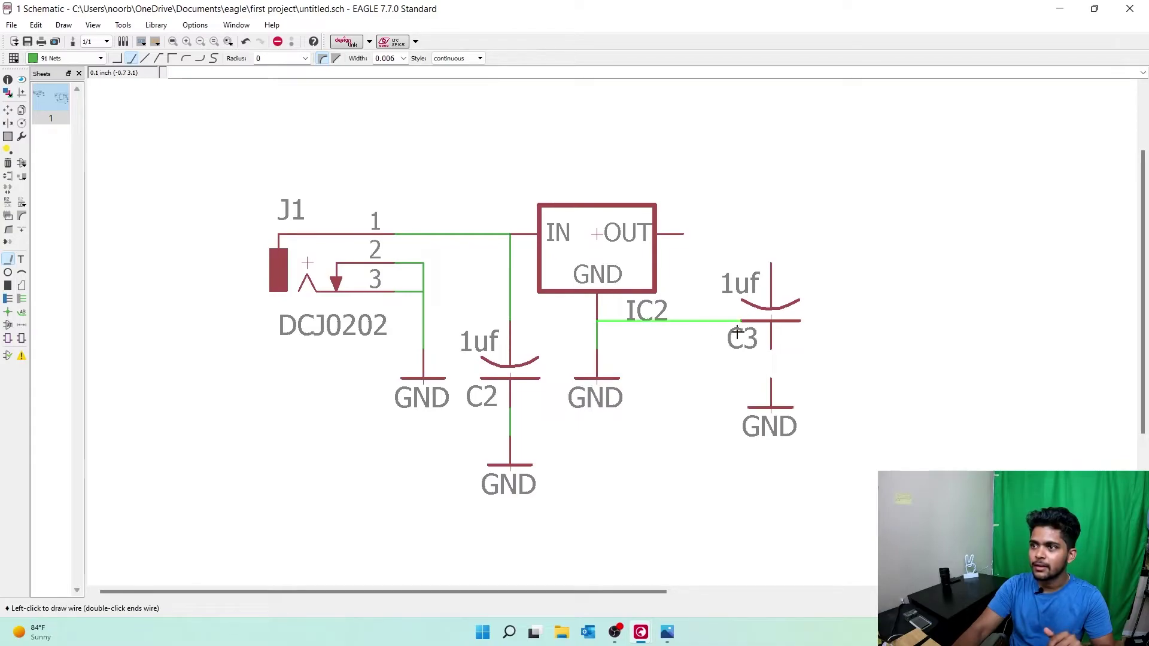
key(Escape)
click(772, 262)
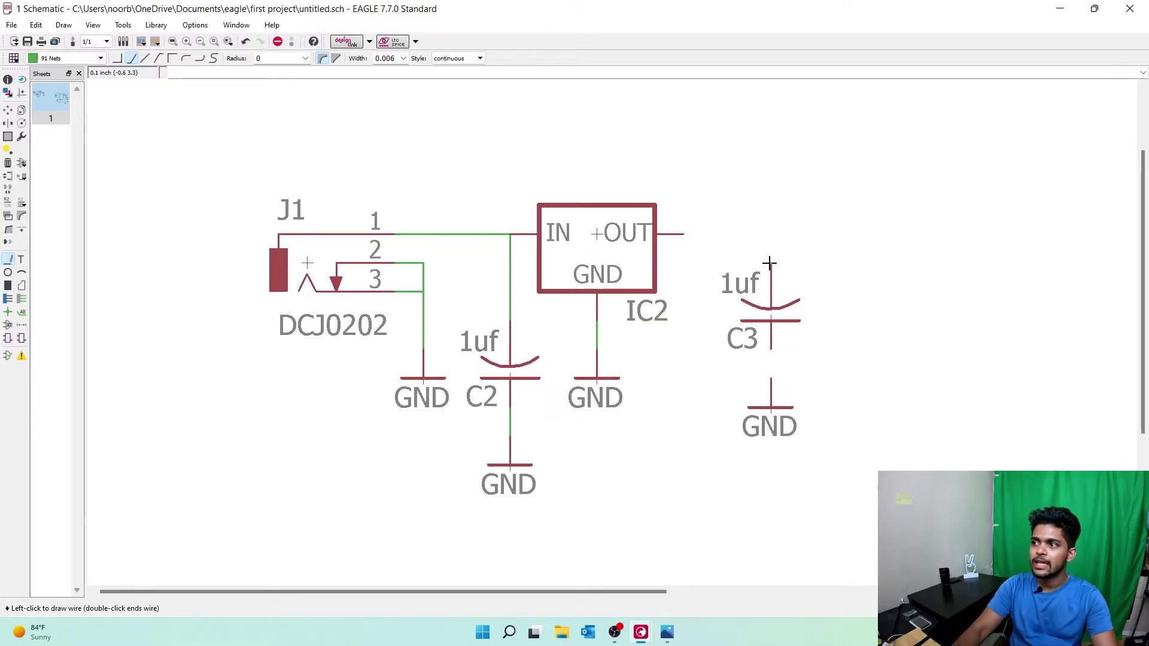
click(684, 235)
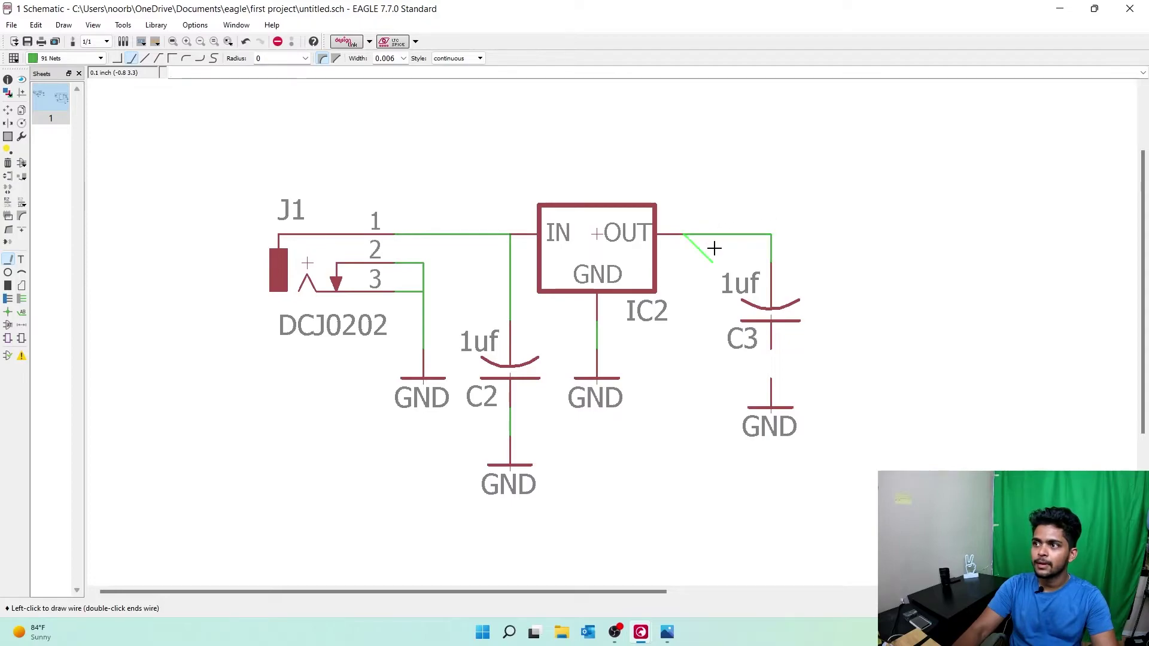
click(771, 348)
double_click(774, 381)
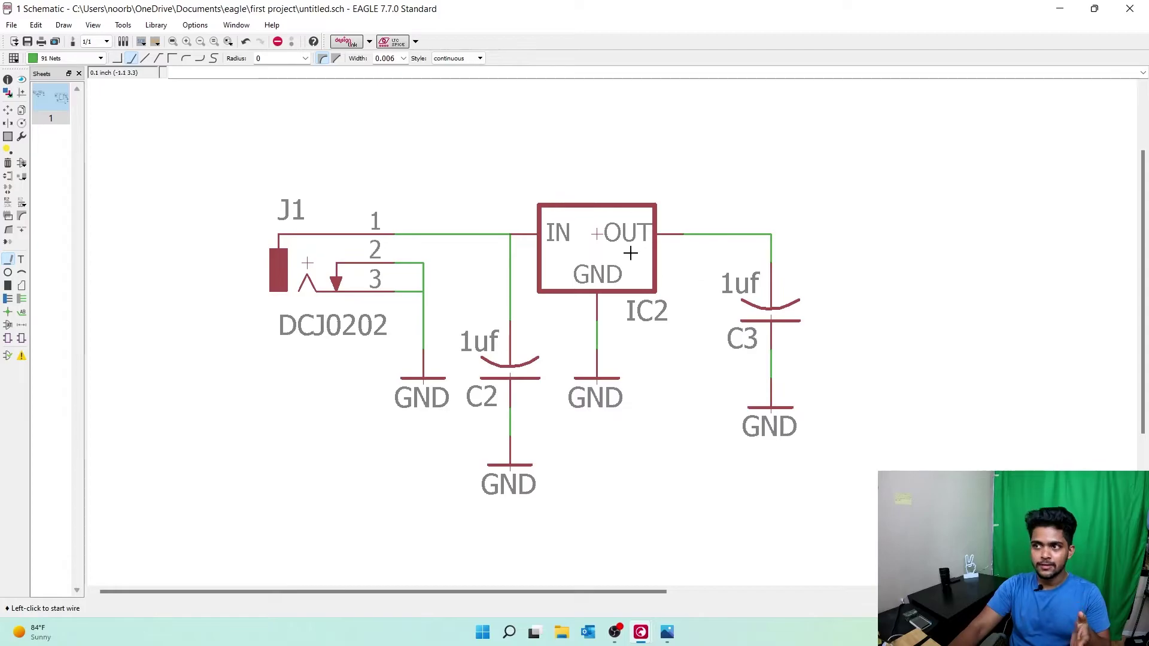
Zoom to fit and copy the +5V supply symbol to a spot beside C3
click(172, 41)
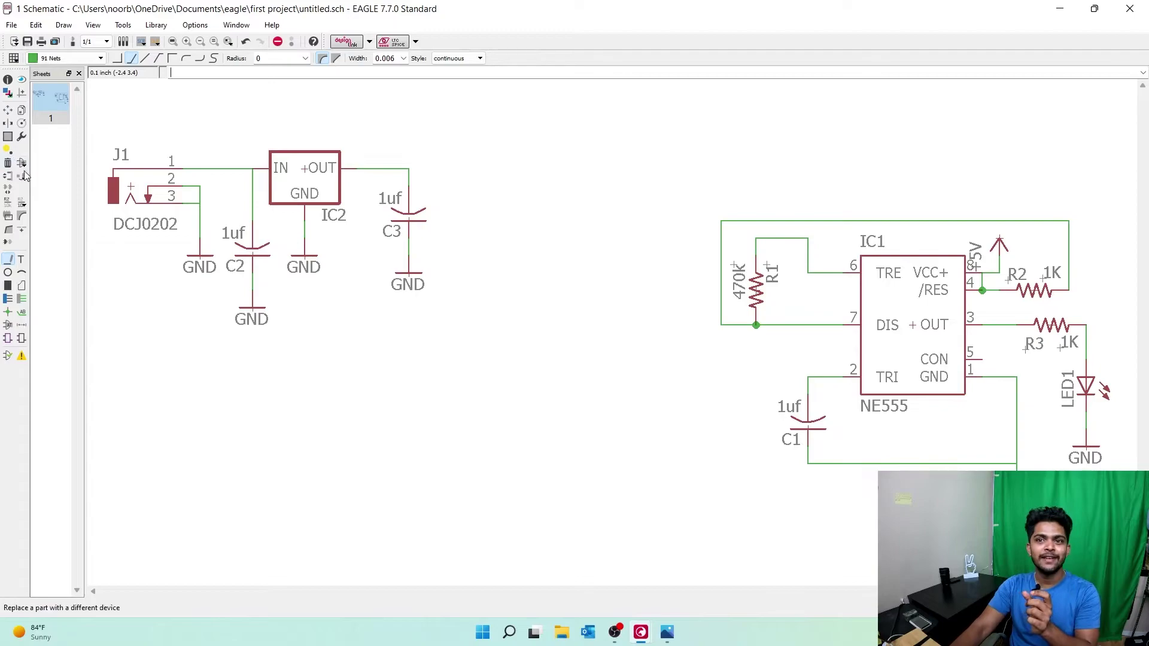
click(22, 110)
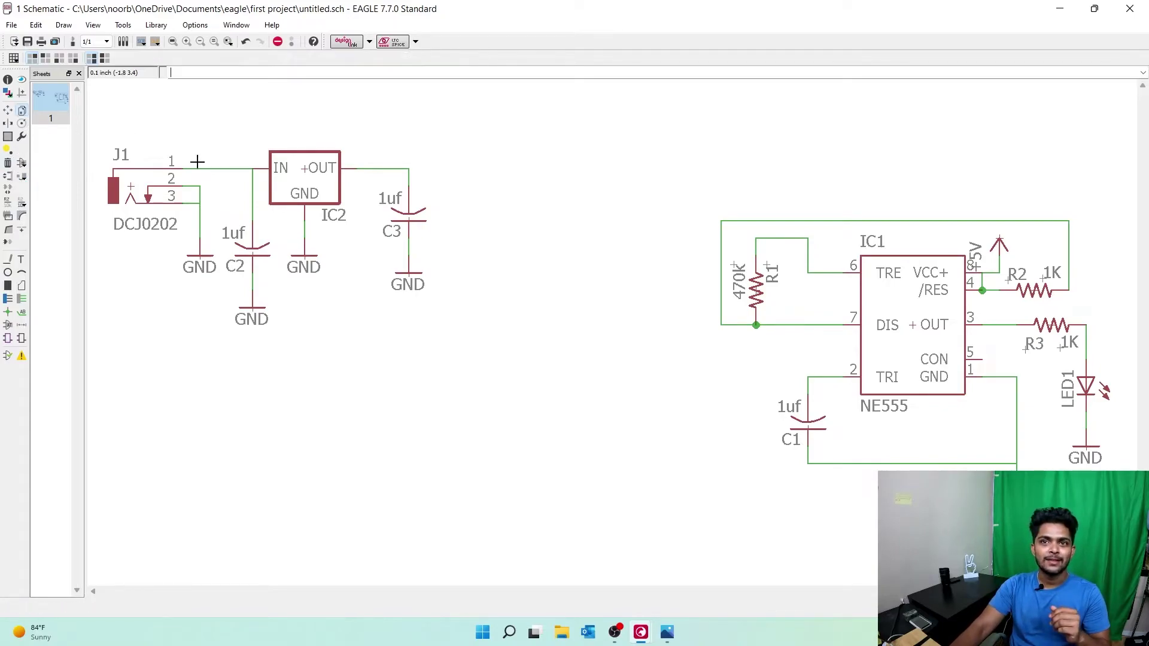
click(1000, 243)
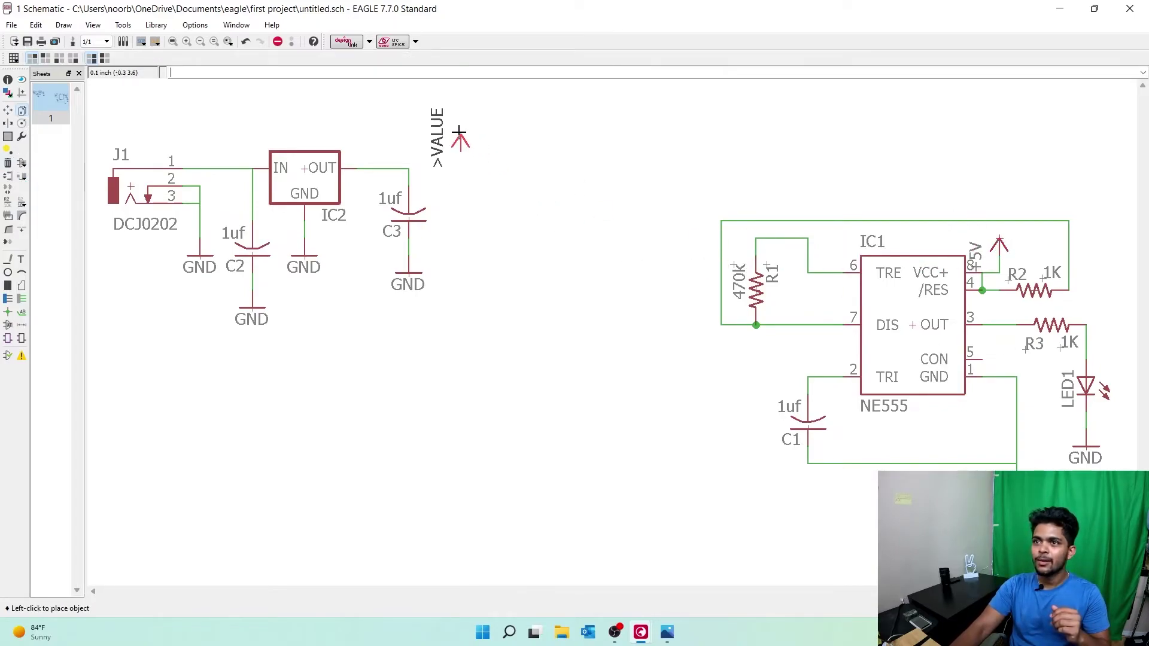
click(456, 131)
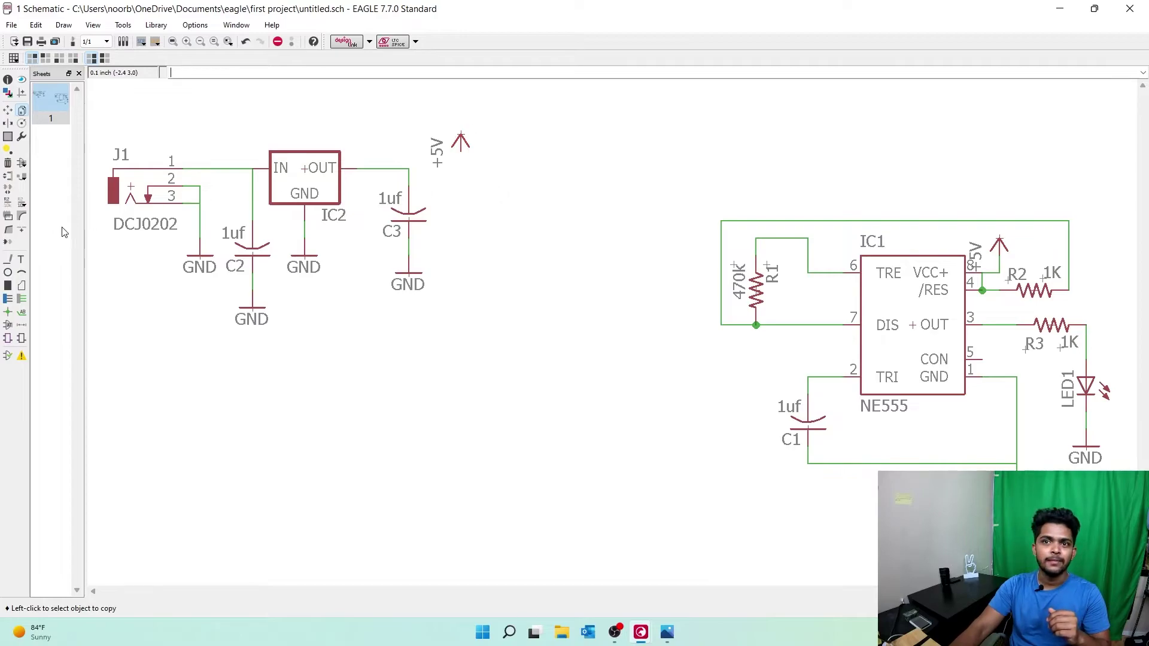
Wire the C3 junction to the +5V symbol and accept merging the output net into +5V
click(9, 258)
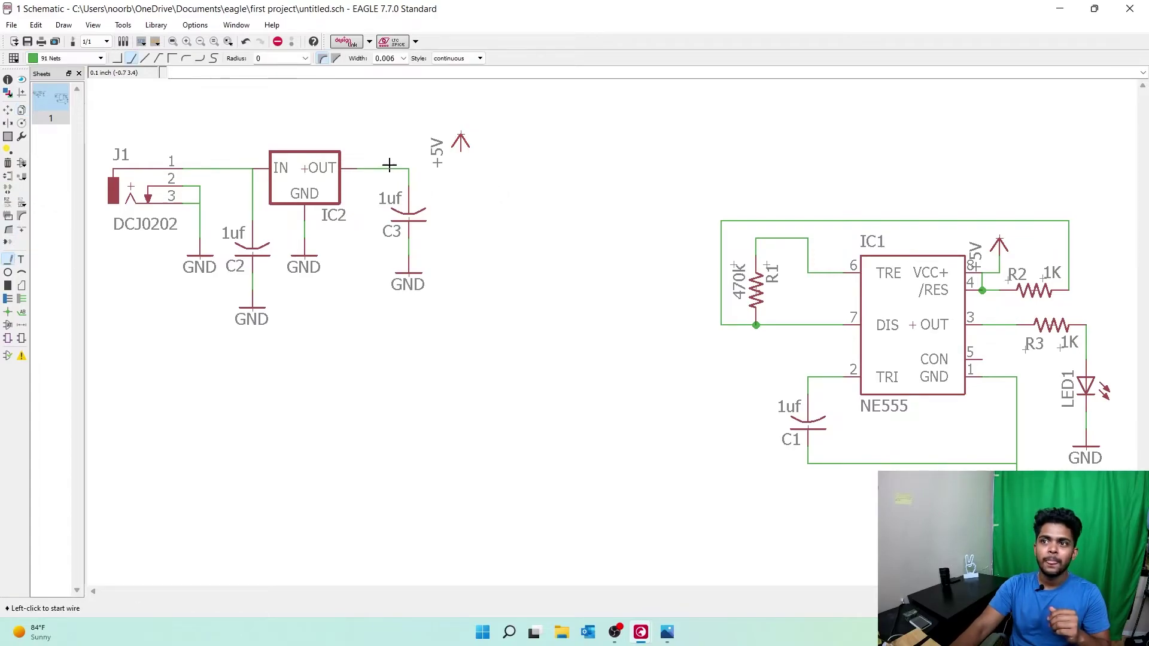
click(416, 171)
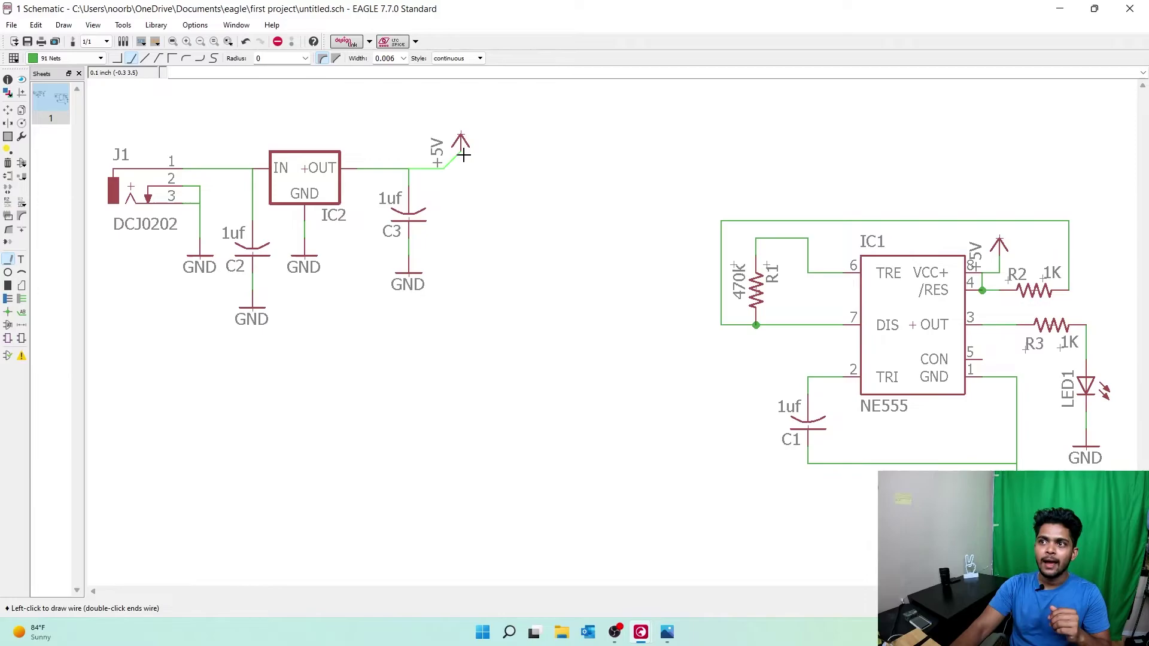
click(462, 155)
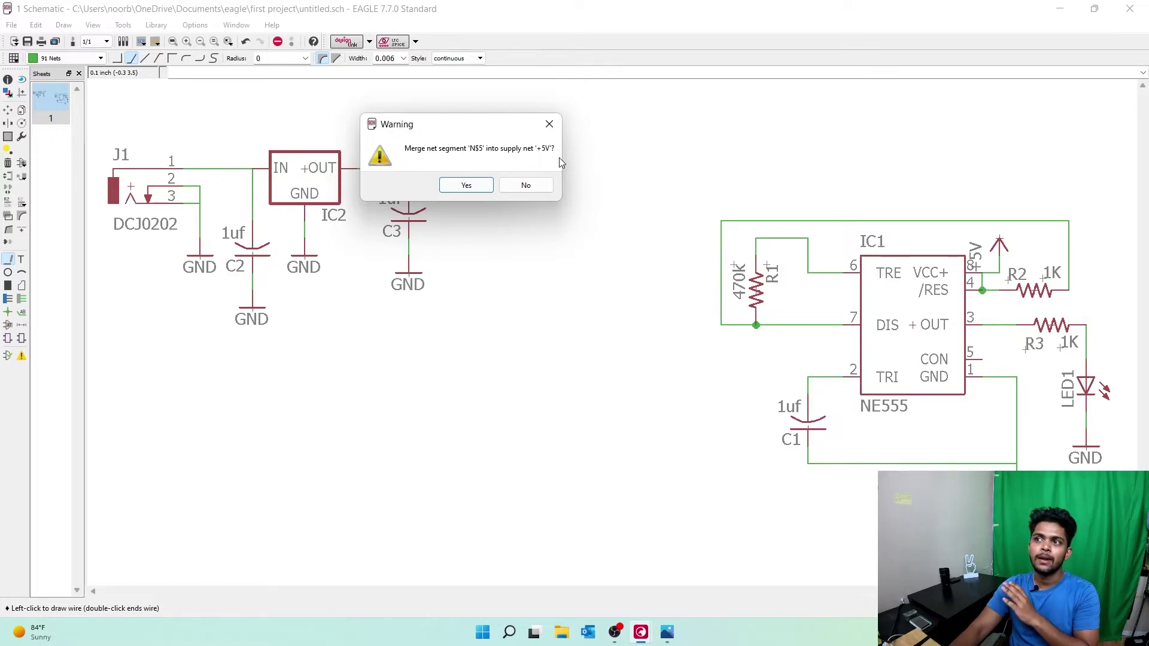
click(473, 185)
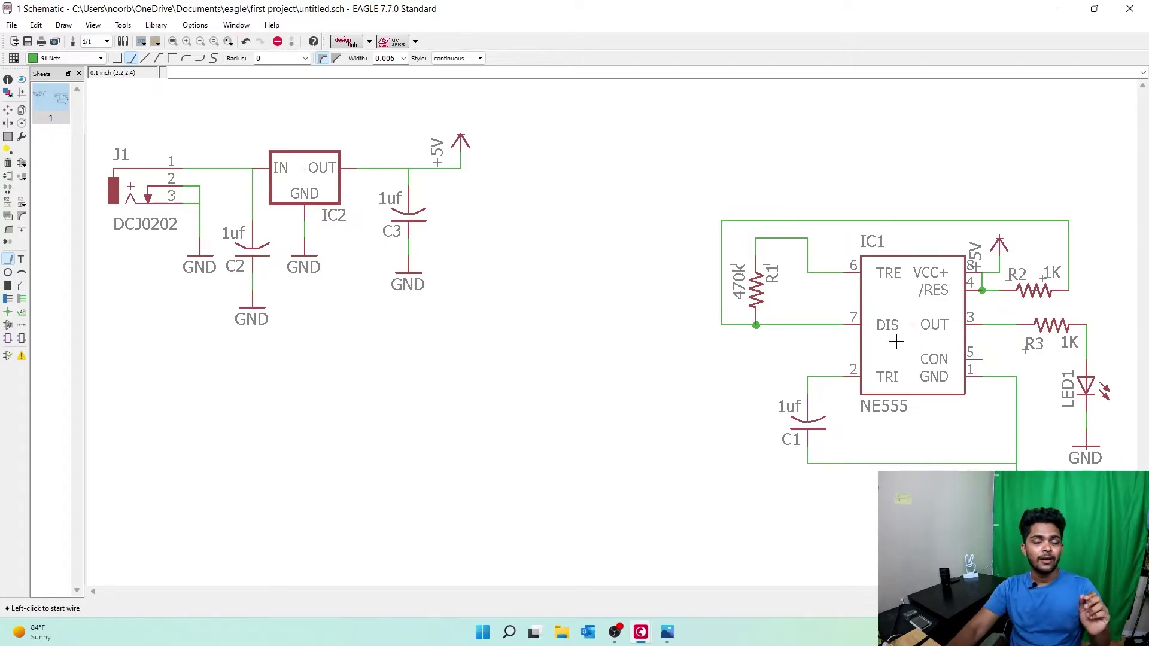
Use the Show tool to highlight the +5V net, then the GND net
click(22, 79)
click(460, 167)
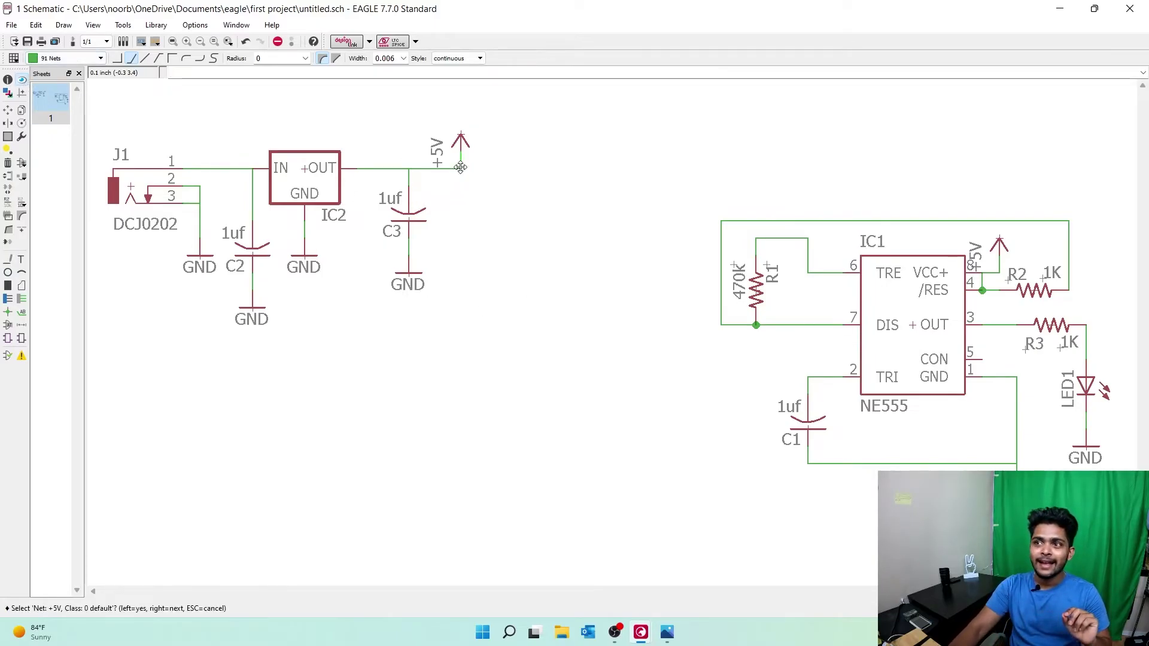
click(460, 168)
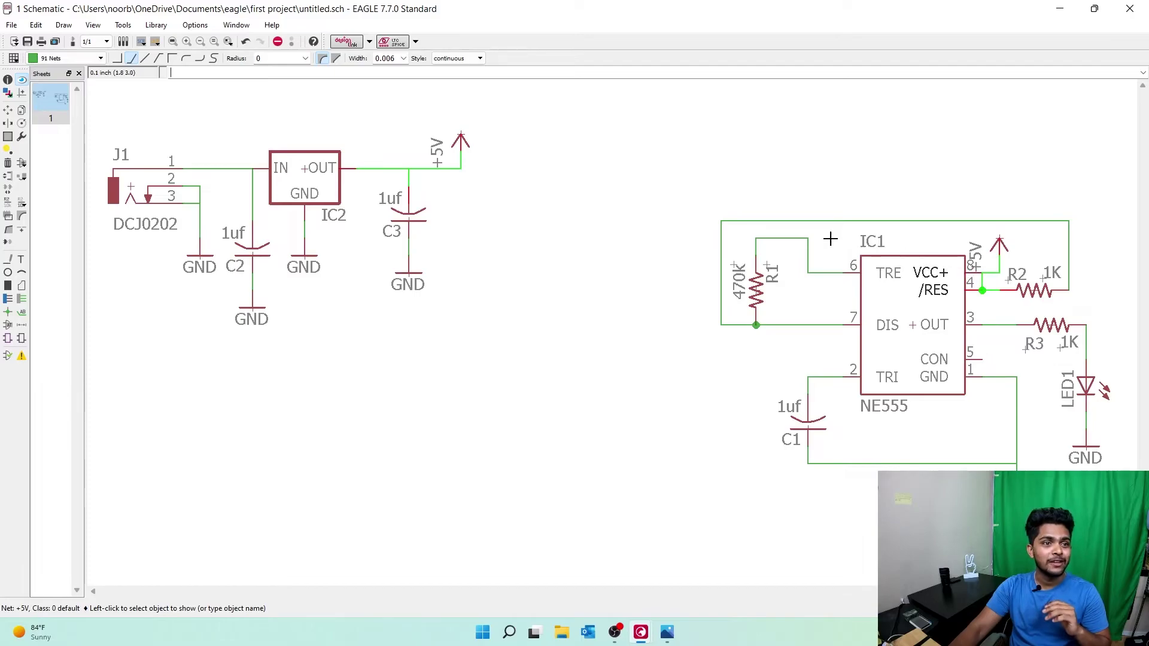
click(407, 252)
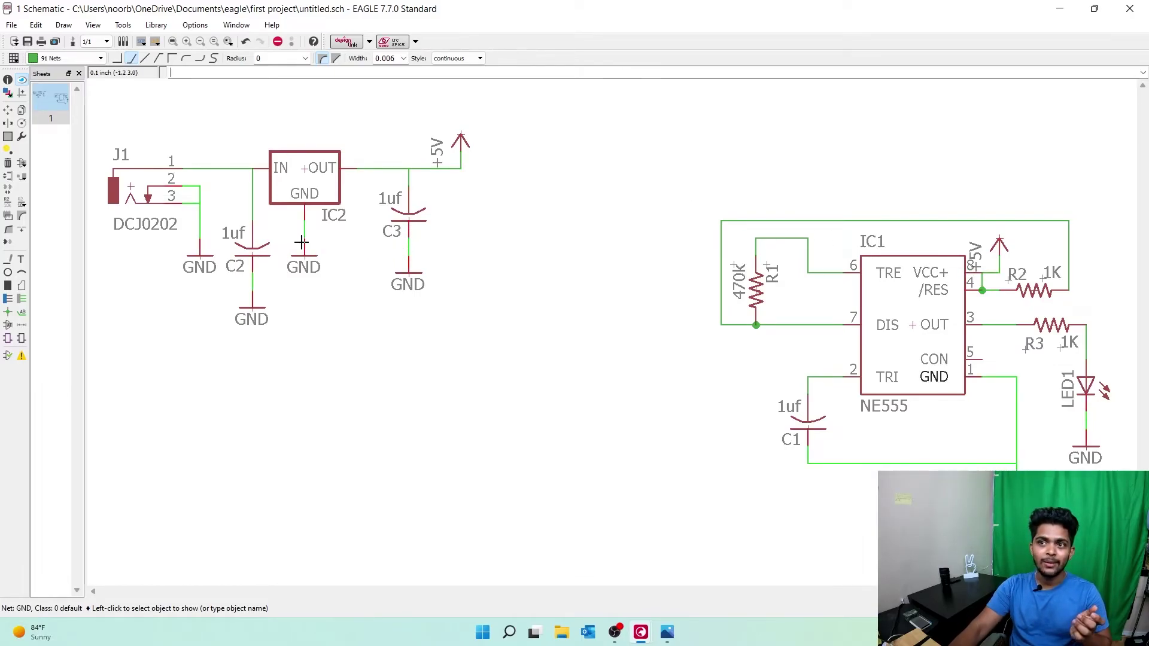